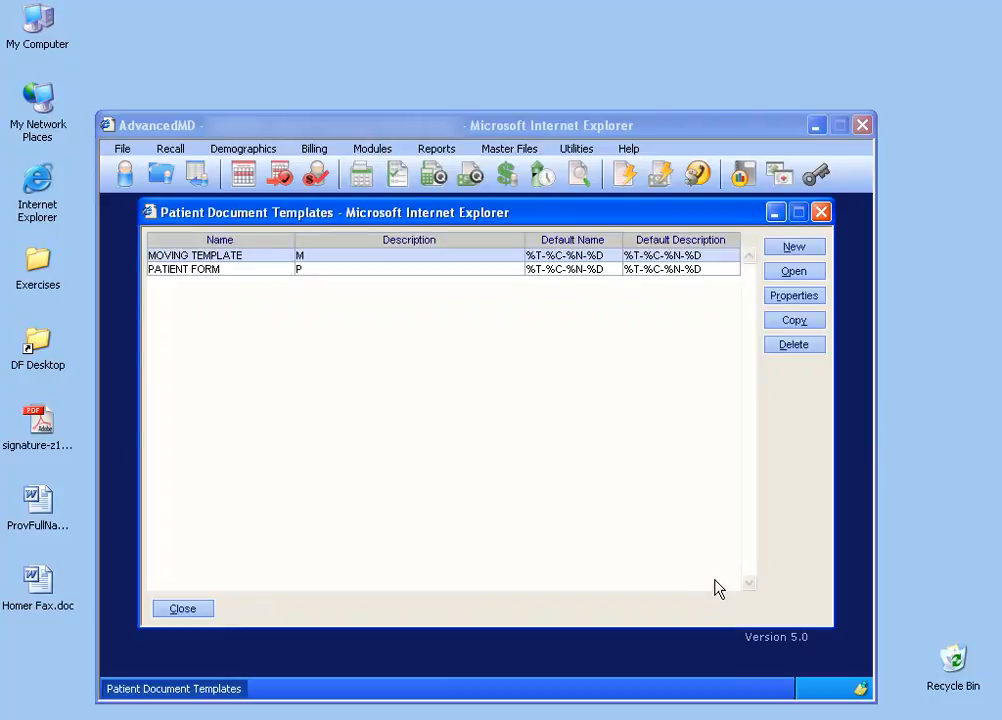
# - Create a new patient document template and view it at page width
pyautogui.click(794, 248)
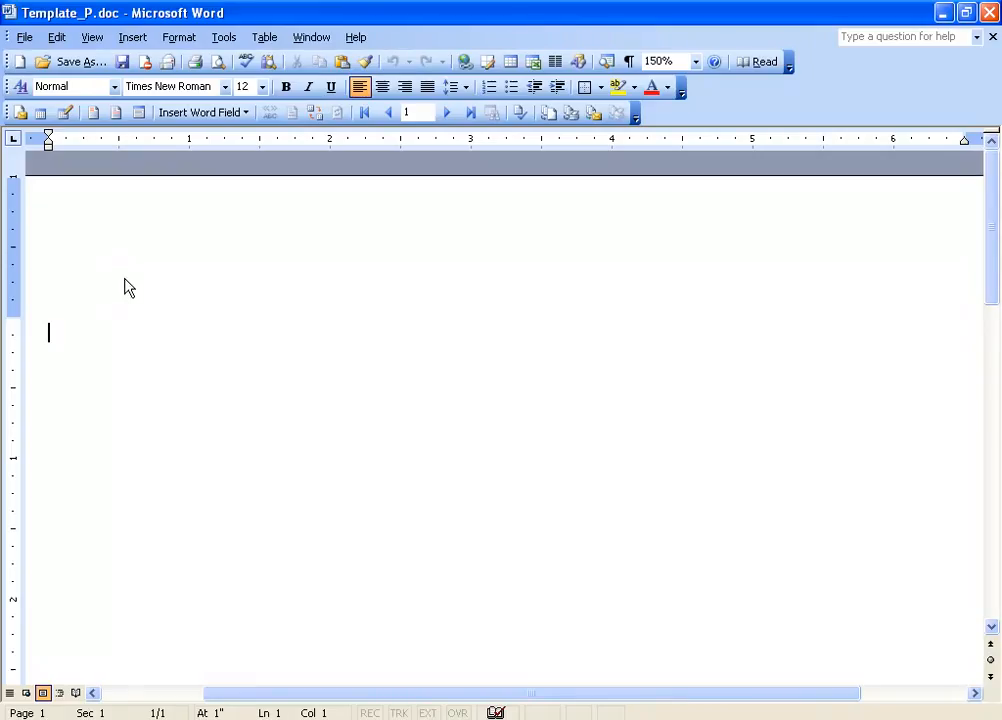
pyautogui.click(695, 62)
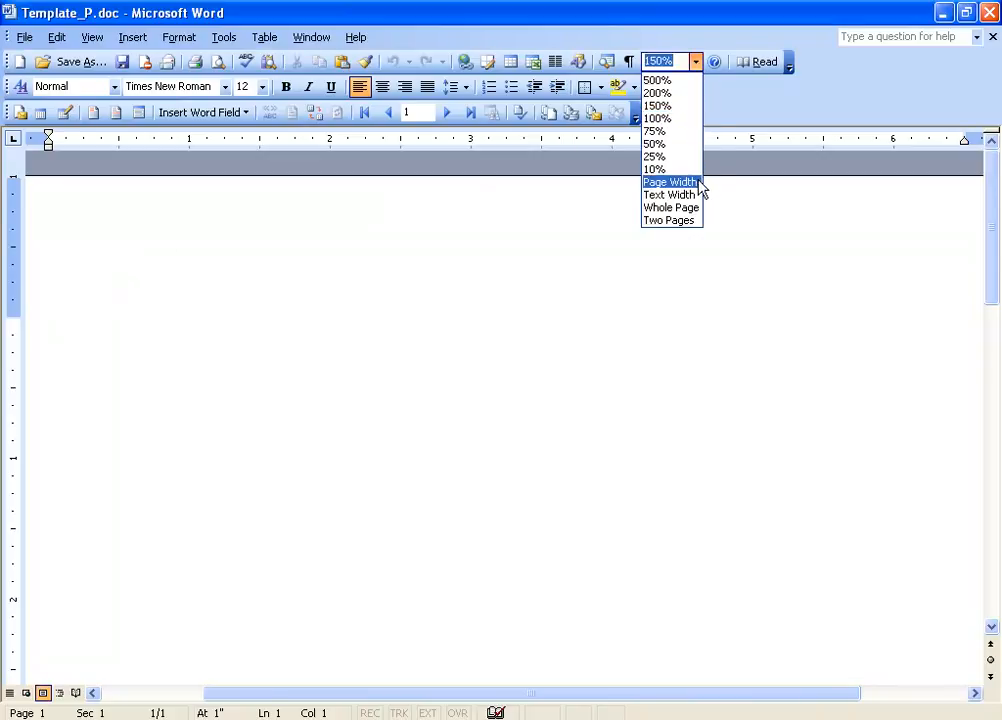
pyautogui.click(669, 182)
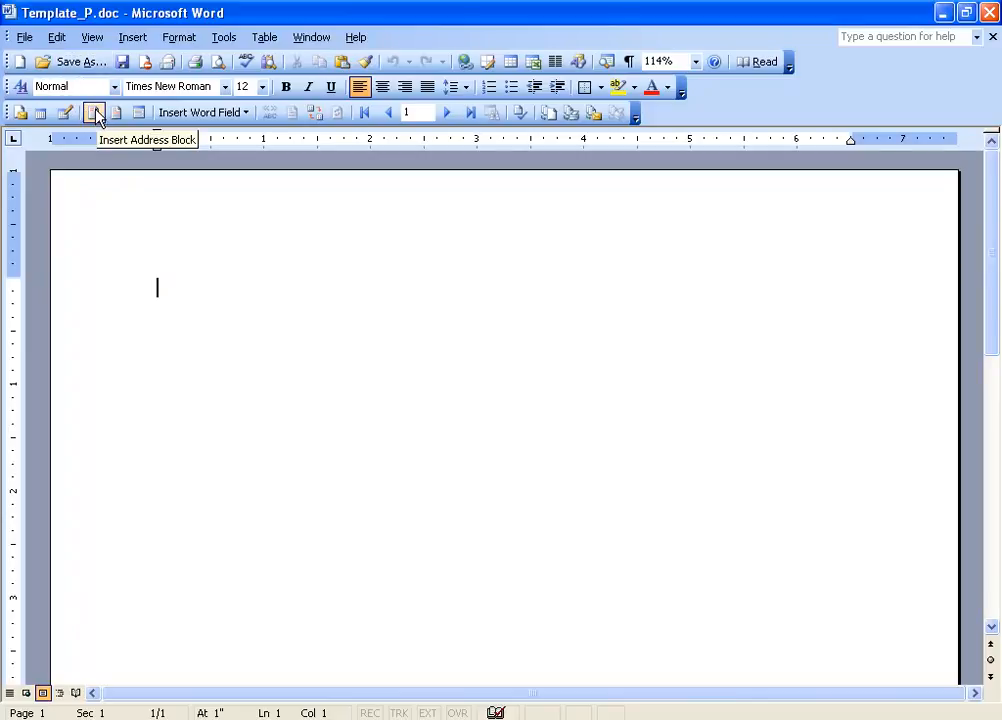
# - Set the main document type to Labels
pyautogui.click(20, 115)
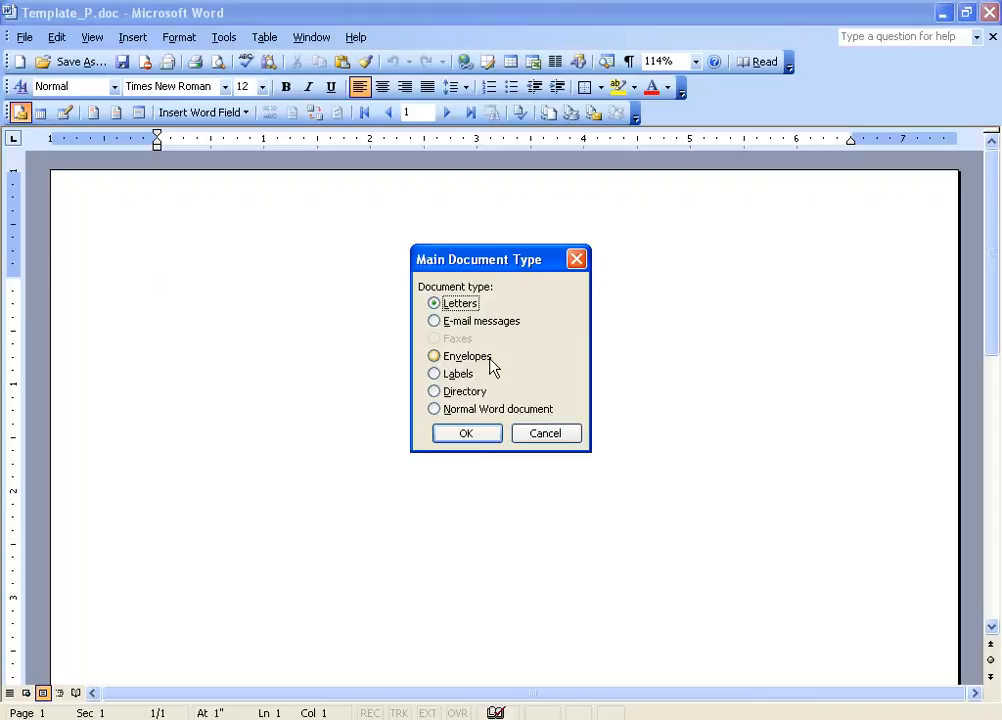
pyautogui.click(434, 374)
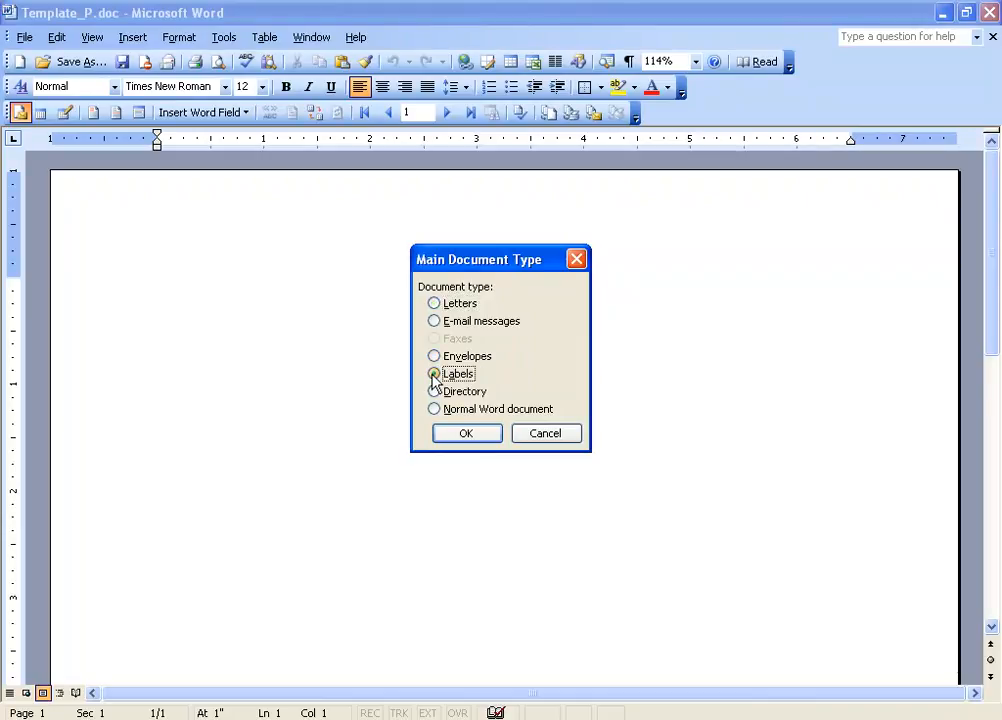
pyautogui.click(472, 435)
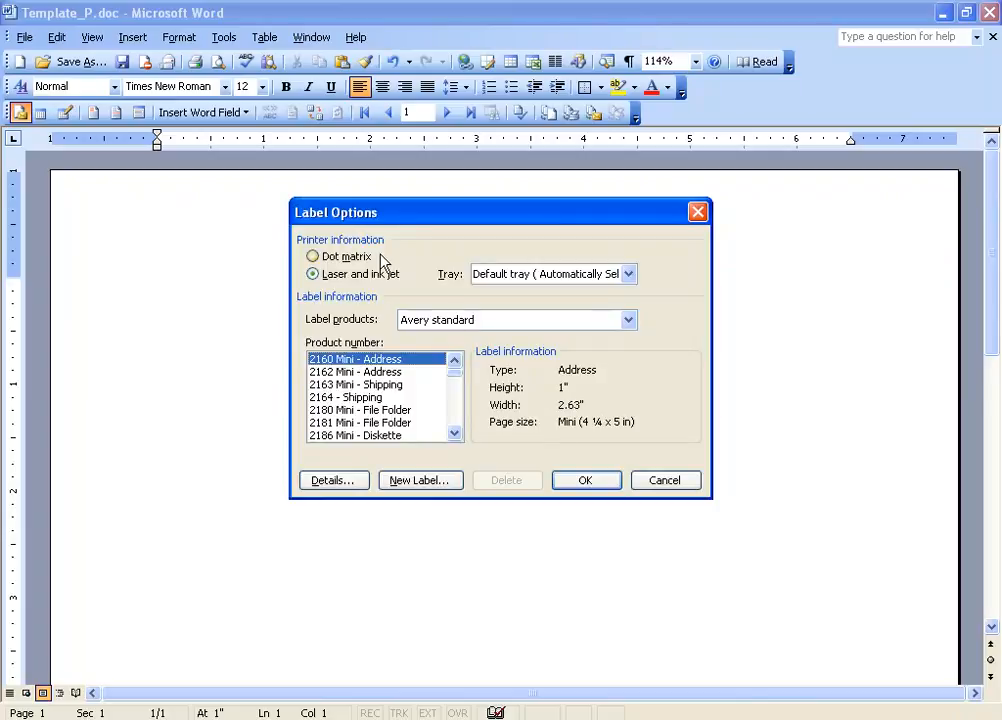
# - Choose the Avery standard 5160 - Address label product and accept replacing the document contents
pyautogui.click(626, 322)
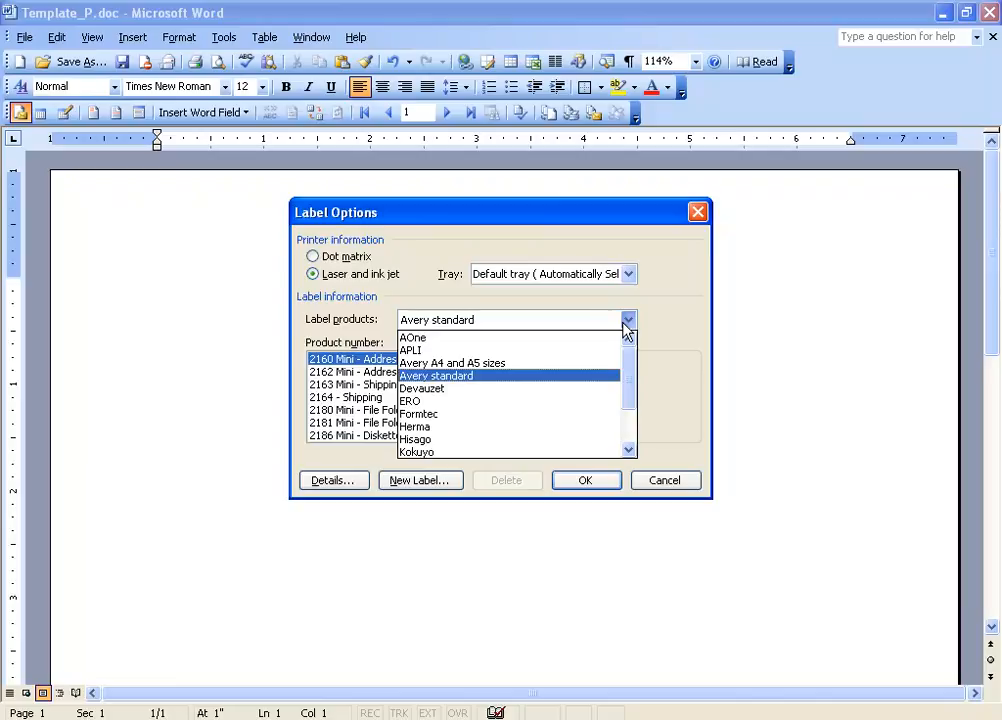
pyautogui.click(529, 383)
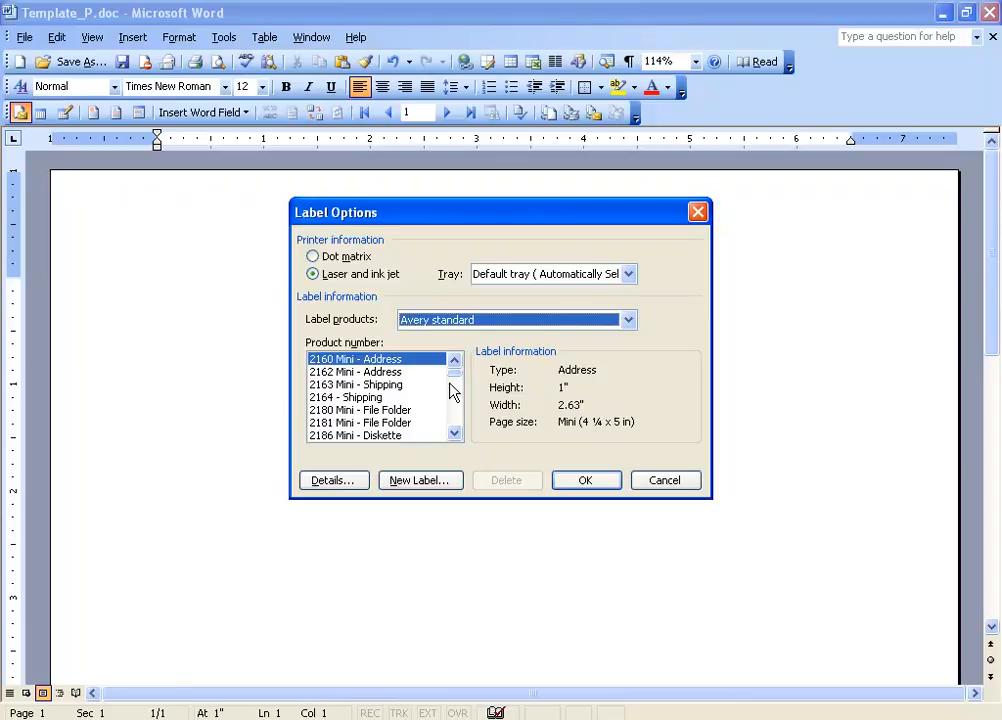
pyautogui.click(454, 433)
pyautogui.moveTo(454, 440); pyautogui.dragTo(454, 442)
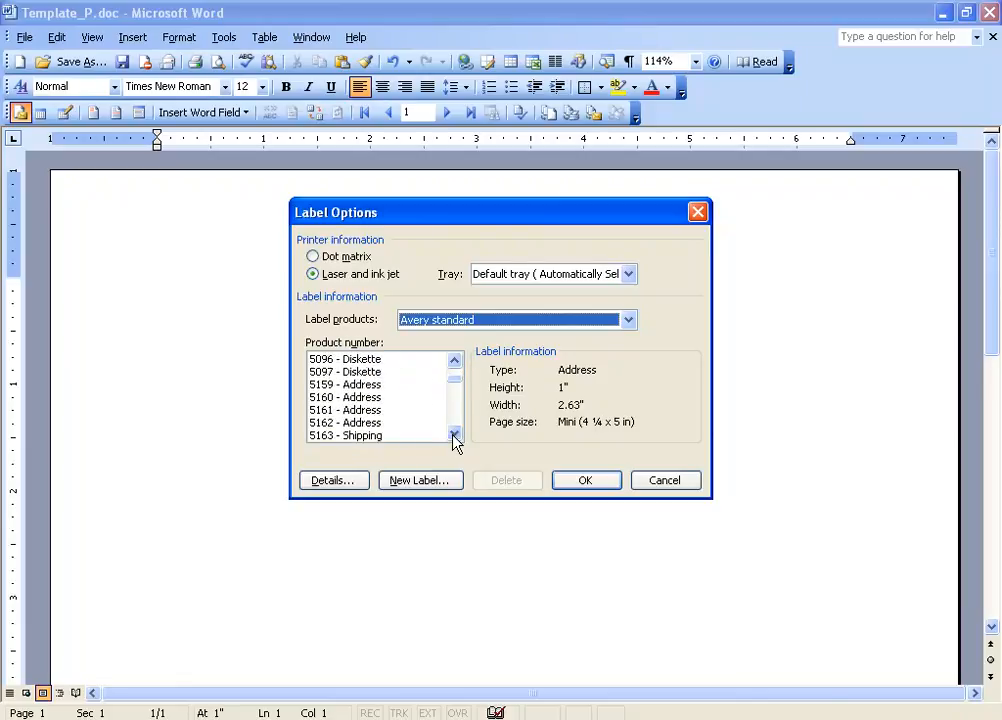
pyautogui.click(352, 397)
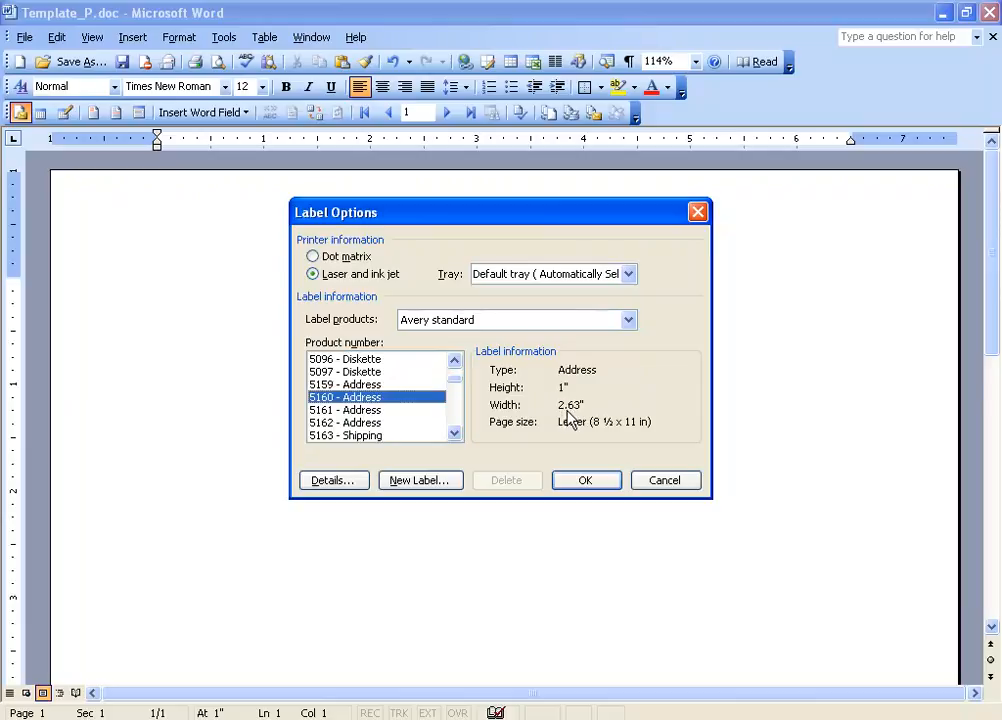
pyautogui.click(599, 482)
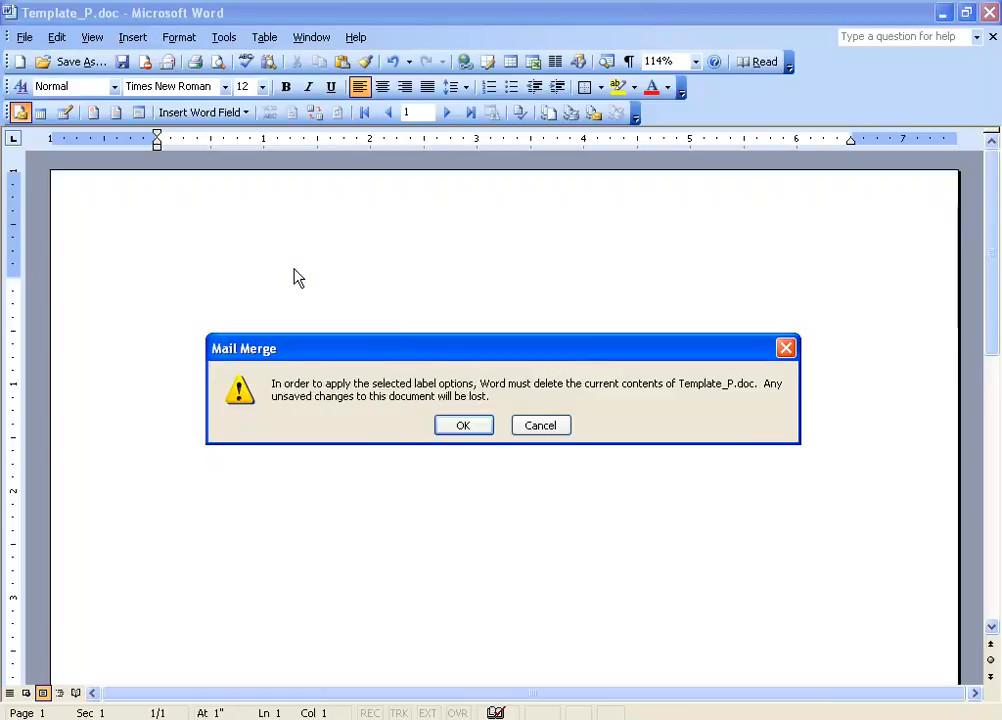
pyautogui.click(463, 426)
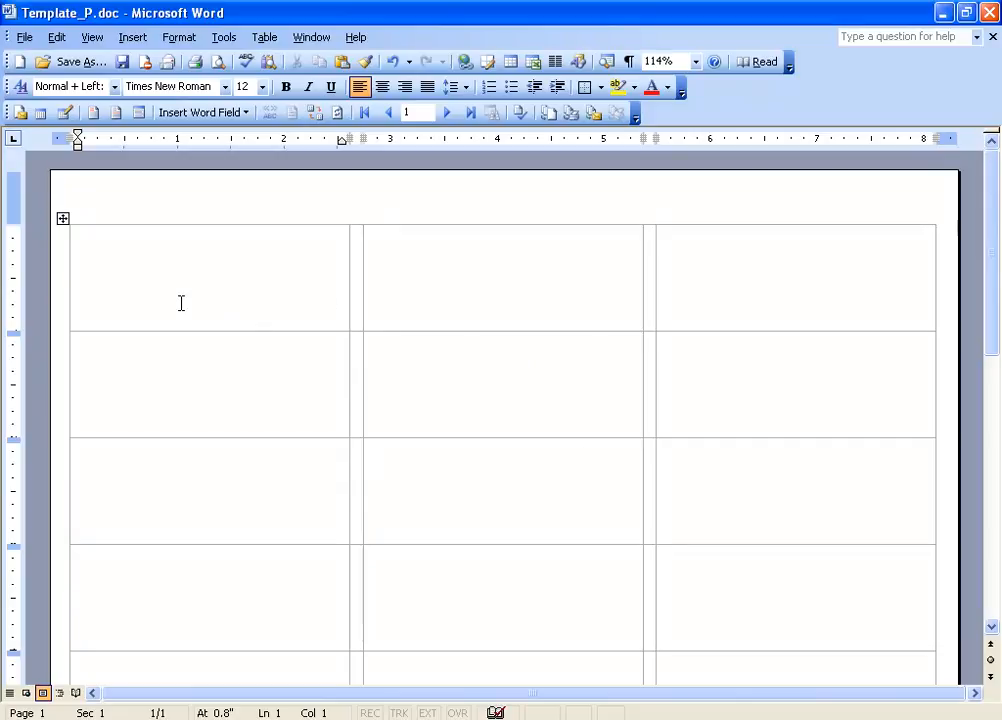
# - Insert the PtFullName merge field at the start of the first label
pyautogui.click(407, 280)
pyautogui.click(693, 281)
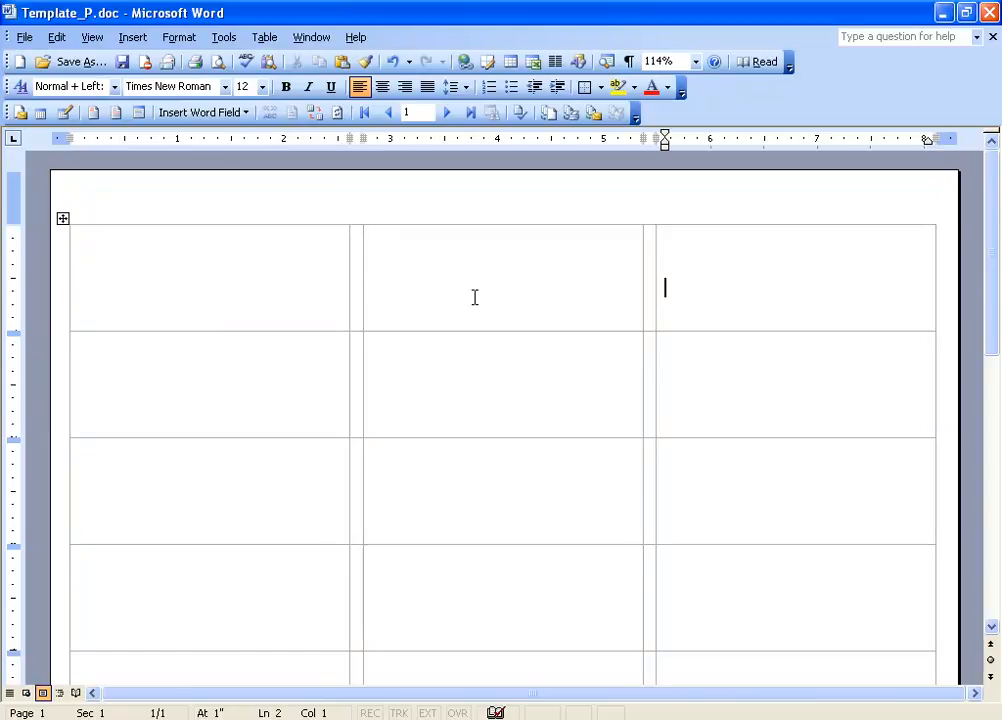
pyautogui.click(245, 290)
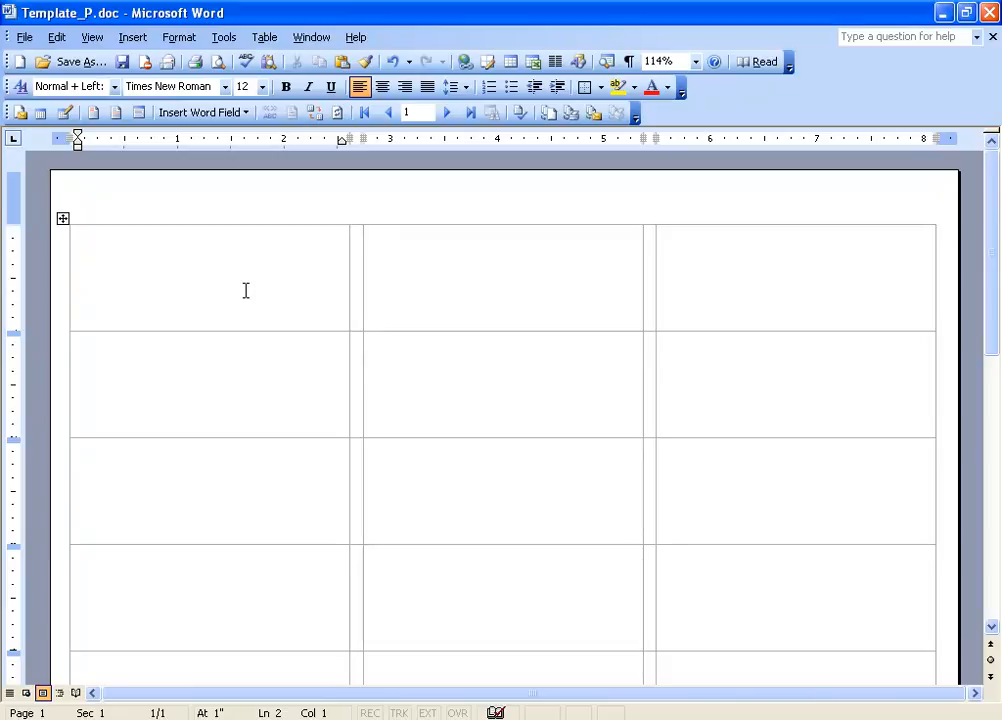
pyautogui.click(98, 268)
pyautogui.rightClick(87, 266)
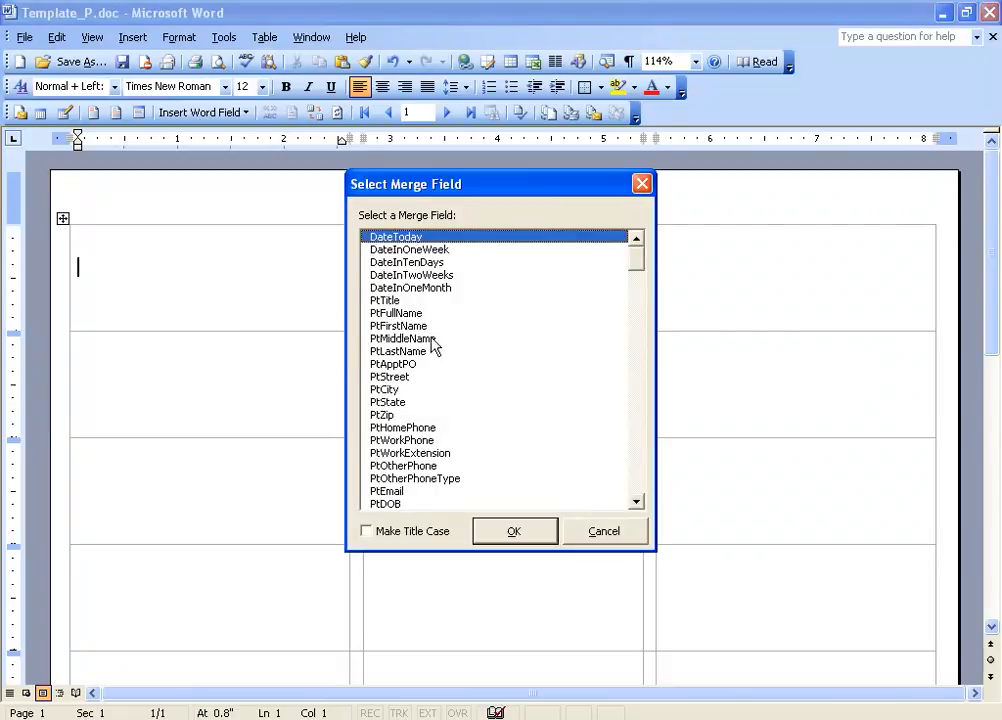
pyautogui.doubleClick(407, 312)
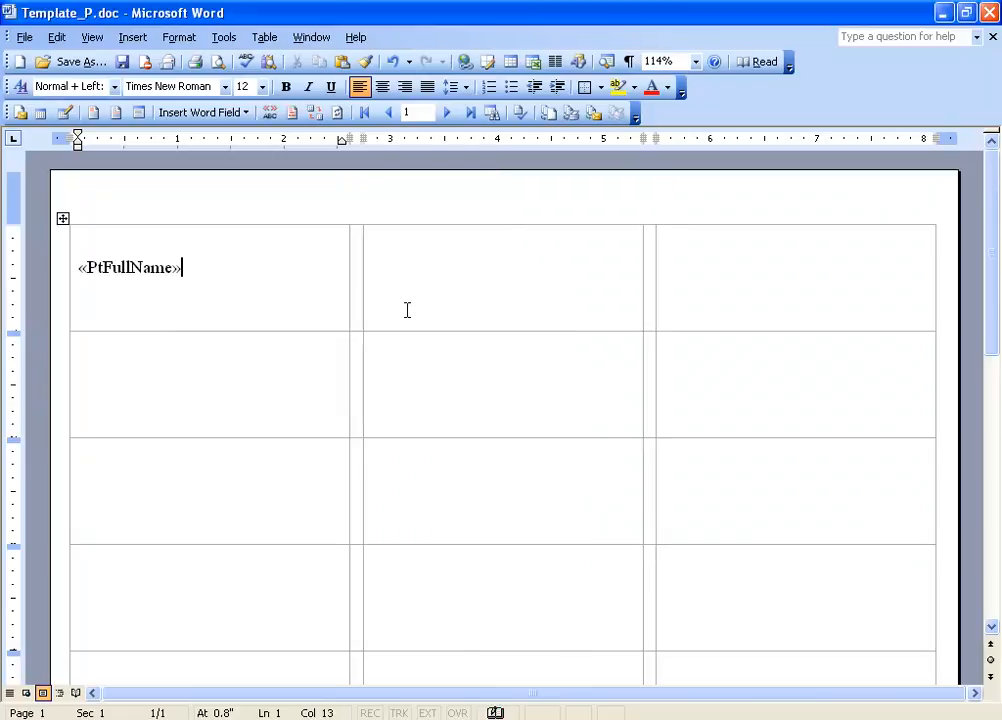
# - Insert the PtStreet merge field on a new line in the first label
pyautogui.press('Return')
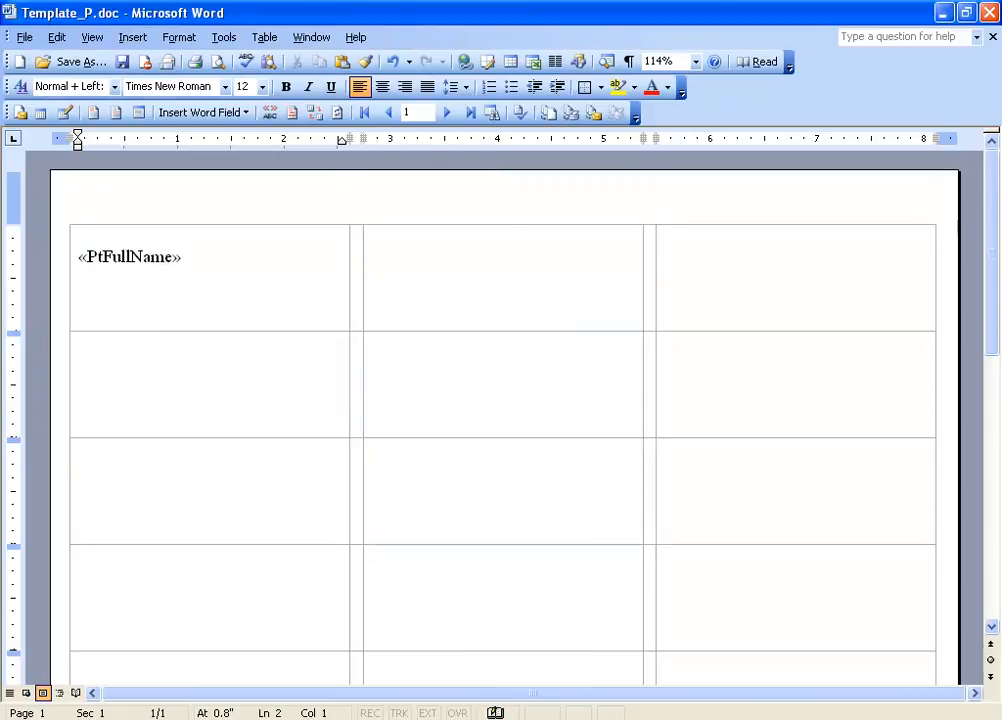
pyautogui.hotkey('alt', 'shift', 'f')
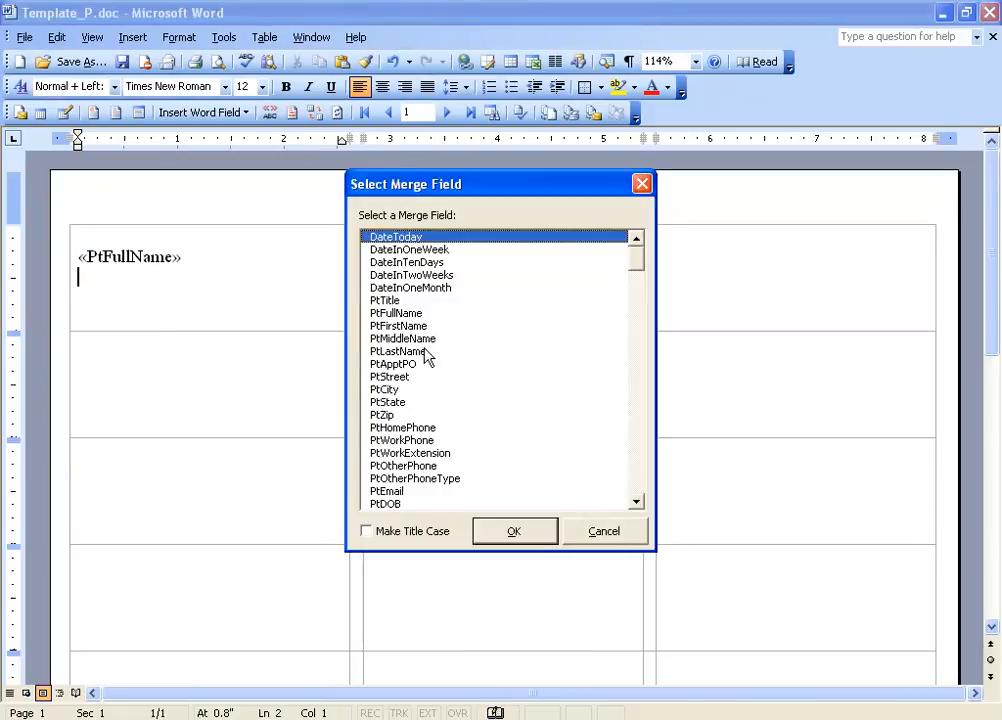
pyautogui.doubleClick(390, 377)
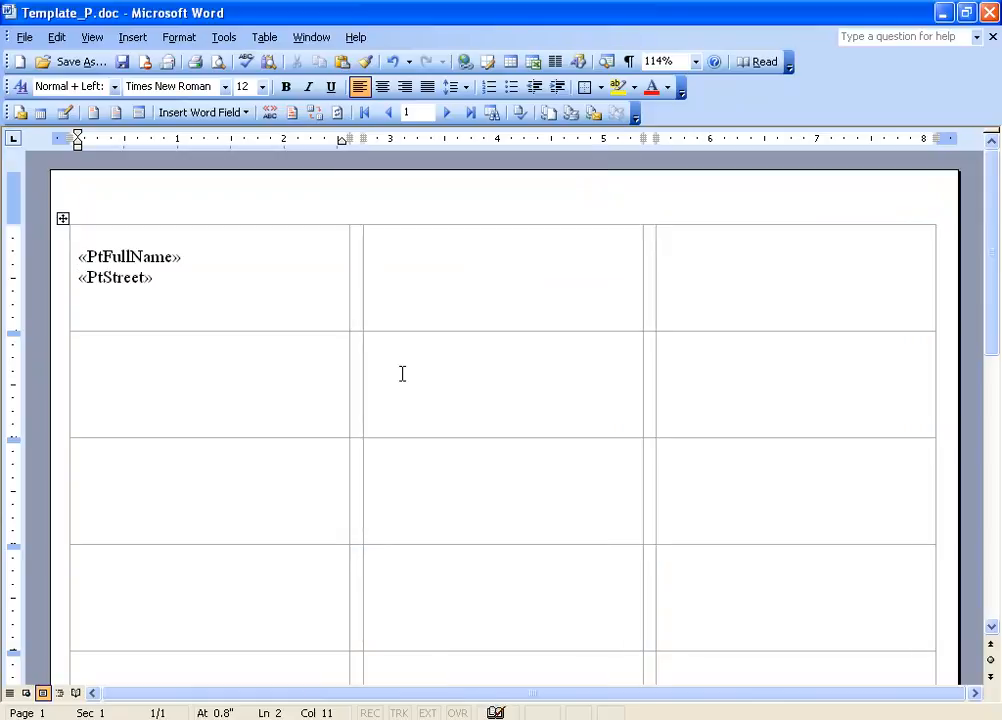
# - Add a third line with the PtCity merge field followed by a comma
pyautogui.press('Return')
pyautogui.hotkey('alt', 'shift', 'f')
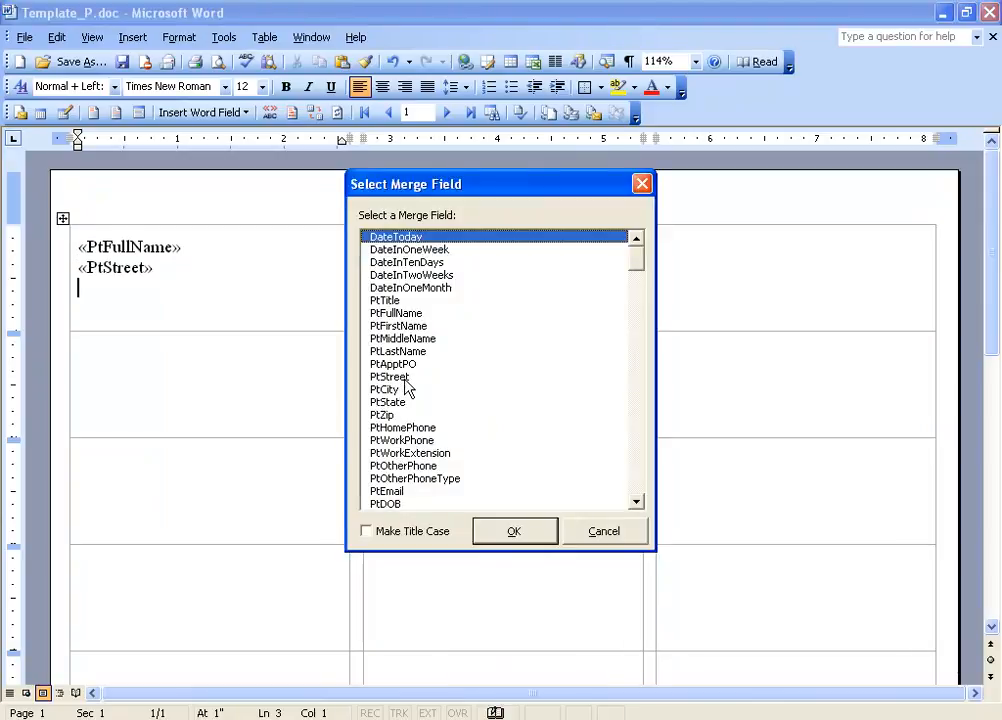
pyautogui.doubleClick(396, 389)
pyautogui.write(',')
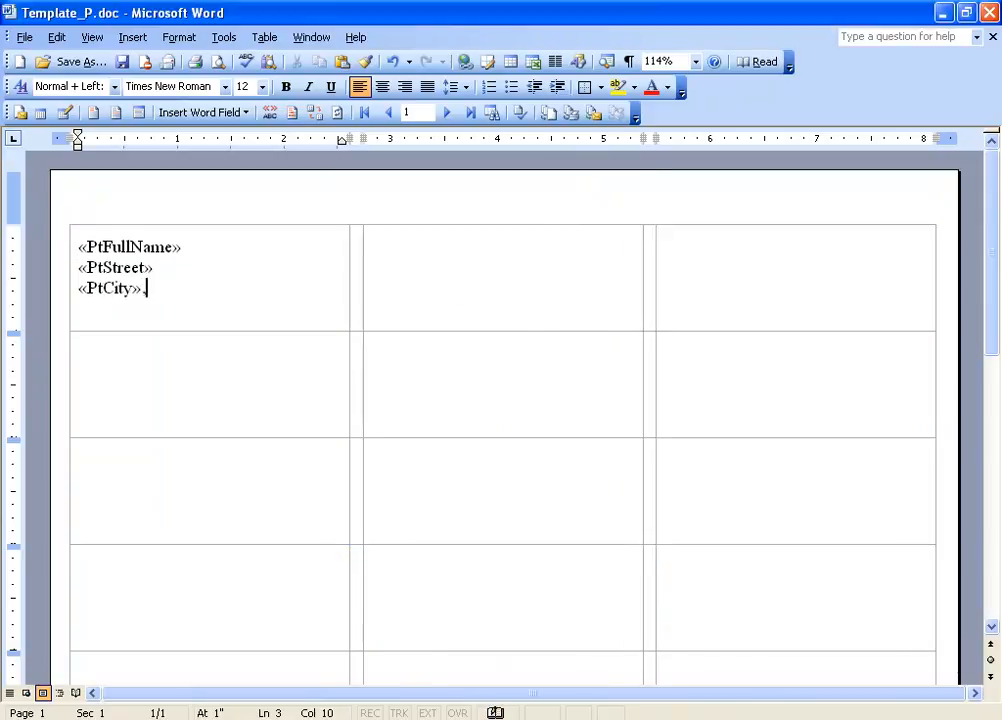
# - Insert the PtState and PtZip merge fields after the comma and tidy the spacing before PtZip
pyautogui.hotkey('alt', 'shift', 'f')
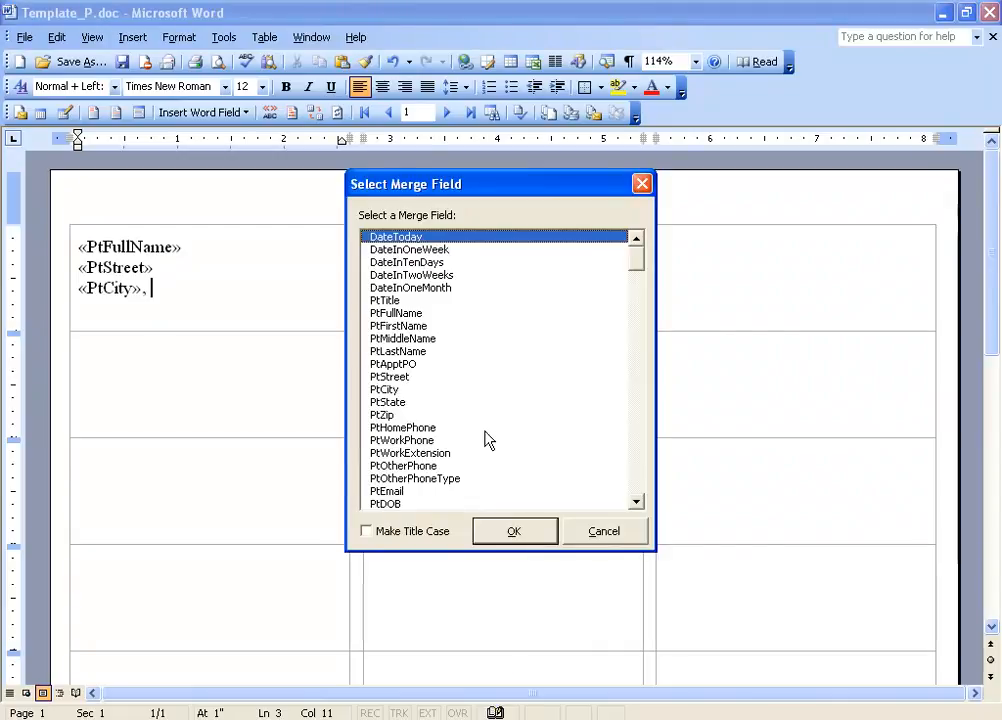
pyautogui.doubleClick(400, 402)
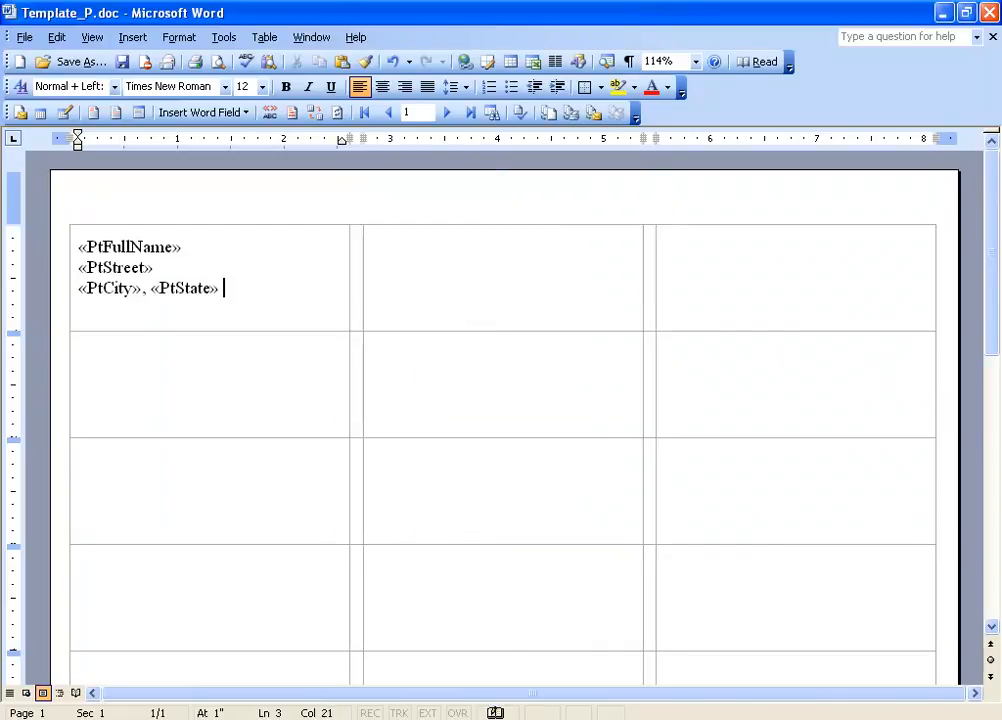
pyautogui.hotkey('alt', 'shift', 'f')
pyautogui.doubleClick(393, 415)
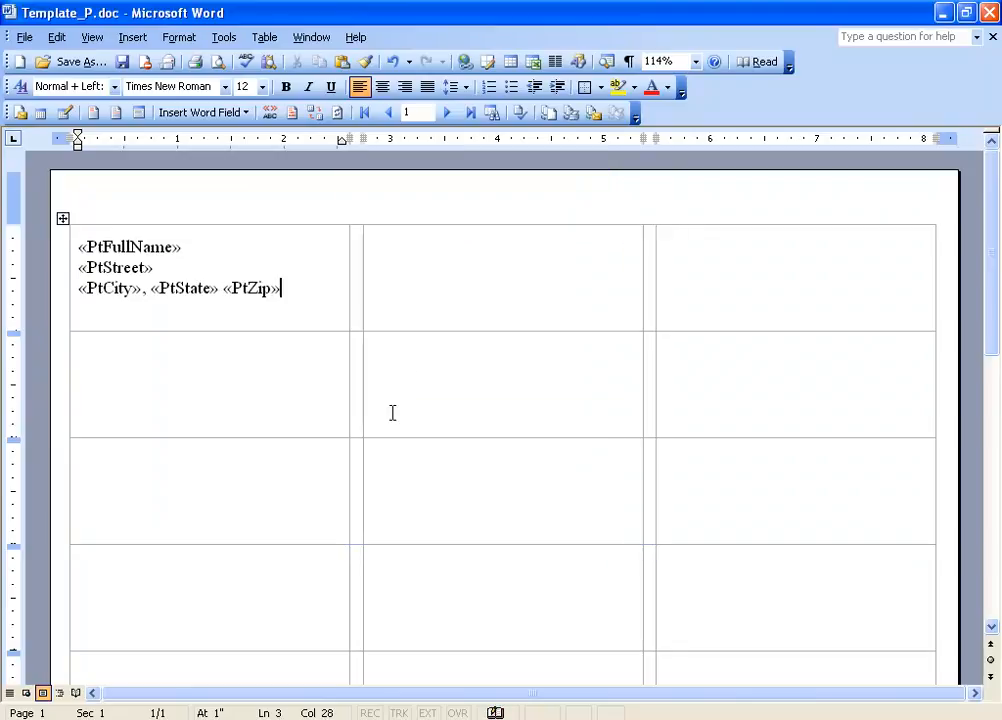
pyautogui.click(224, 289)
pyautogui.press('BackSpace')
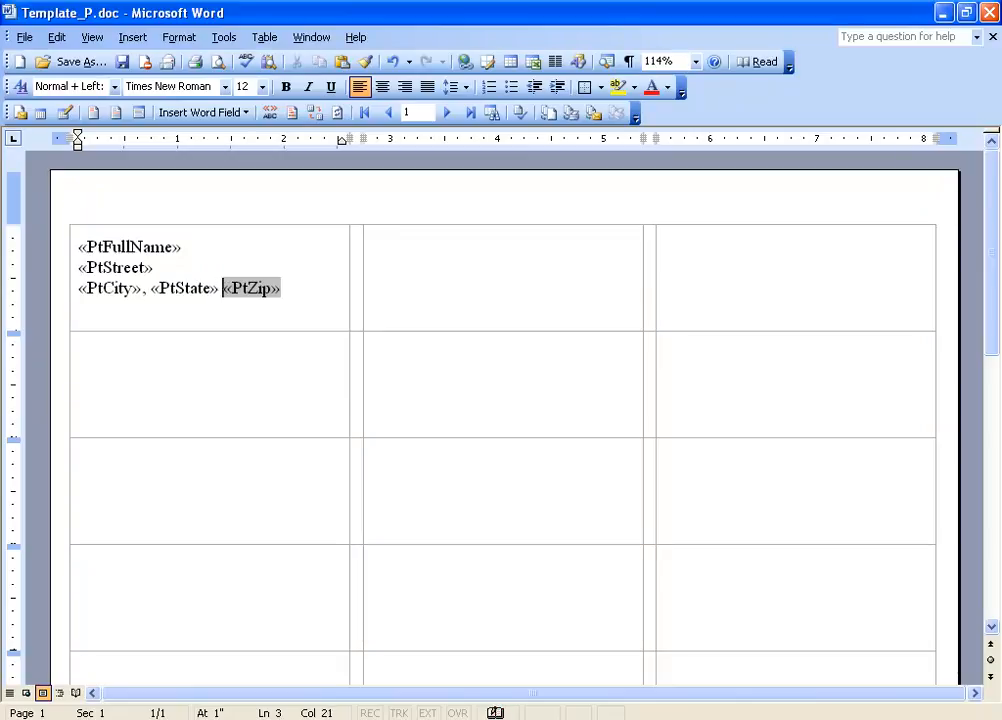
pyautogui.click(282, 289)
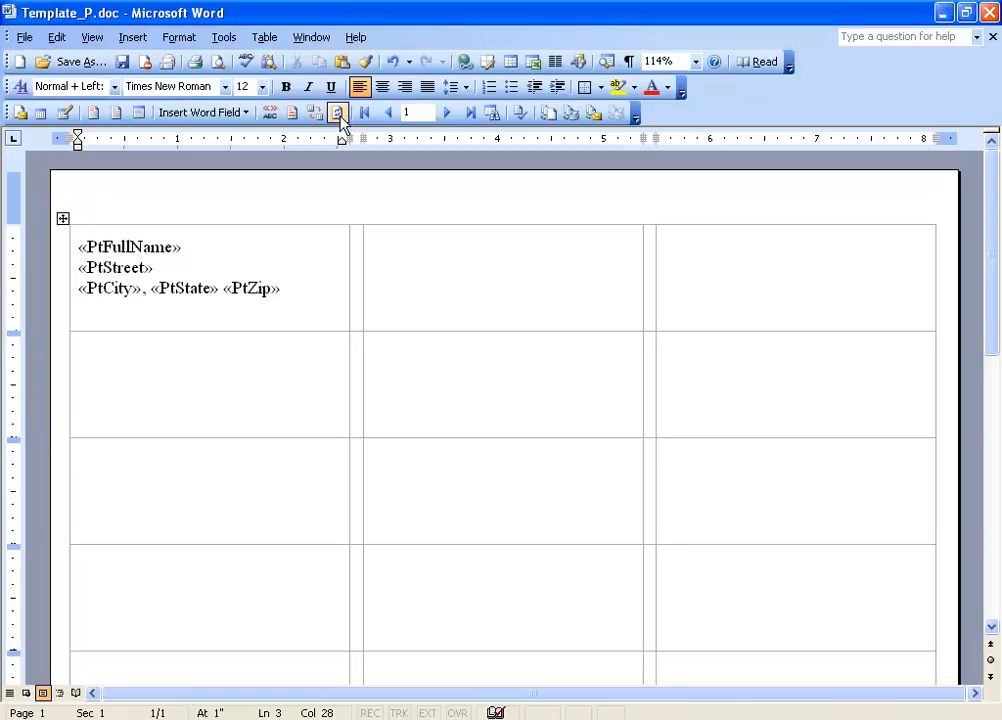
# - Update all labels with the first label's fields and inspect the inserted Next Record fields
pyautogui.click(339, 116)
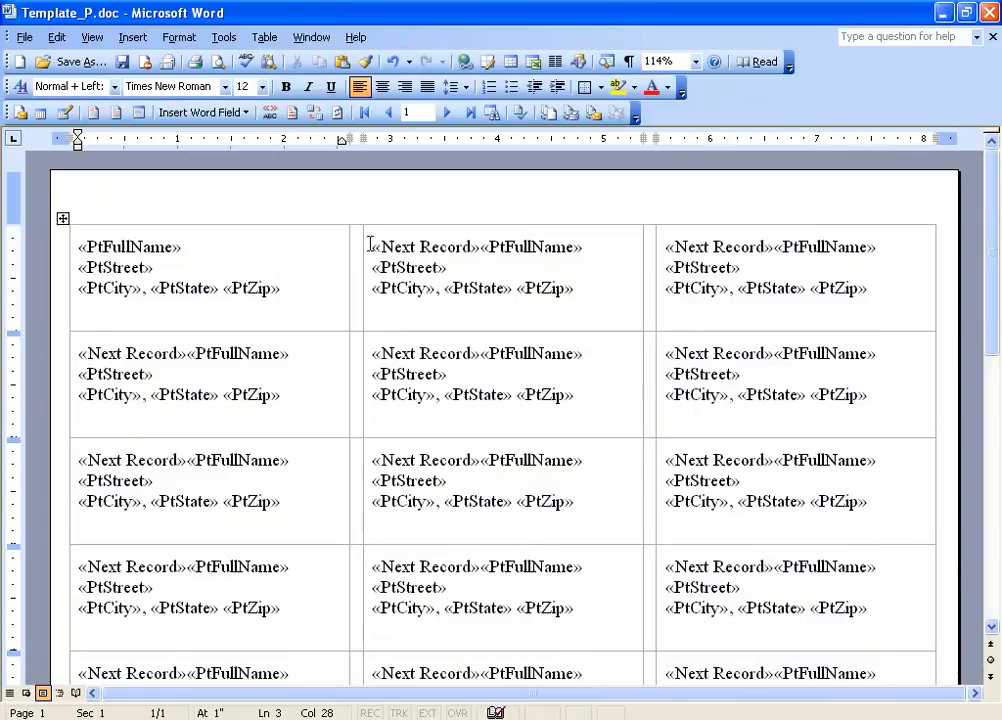
pyautogui.moveTo(370, 246); pyautogui.dragTo(479, 247)
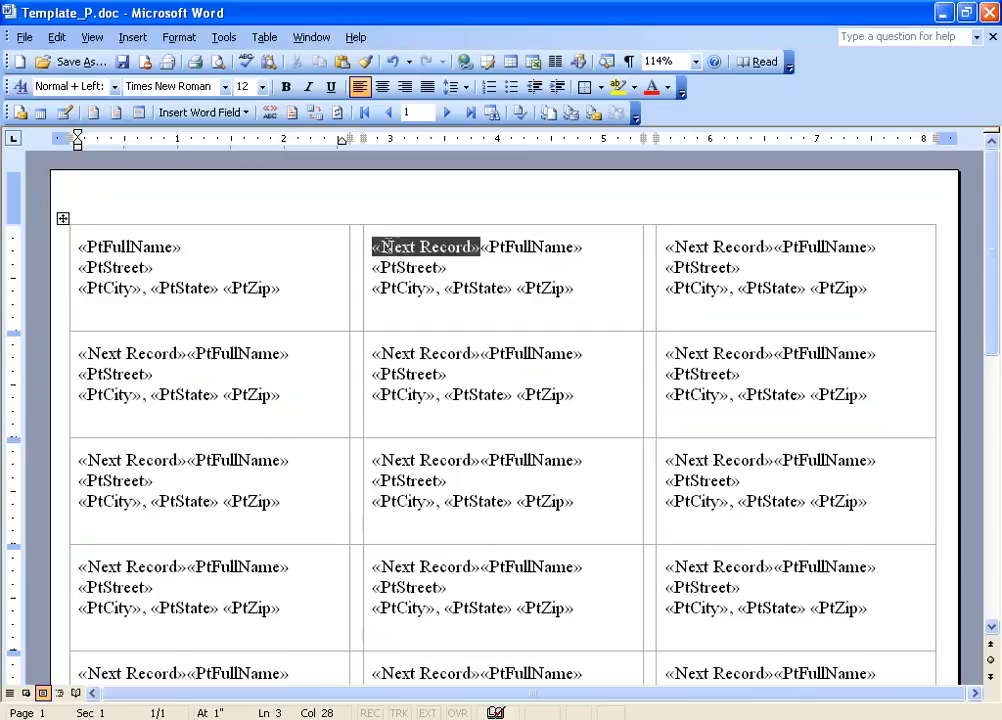
pyautogui.click(469, 268)
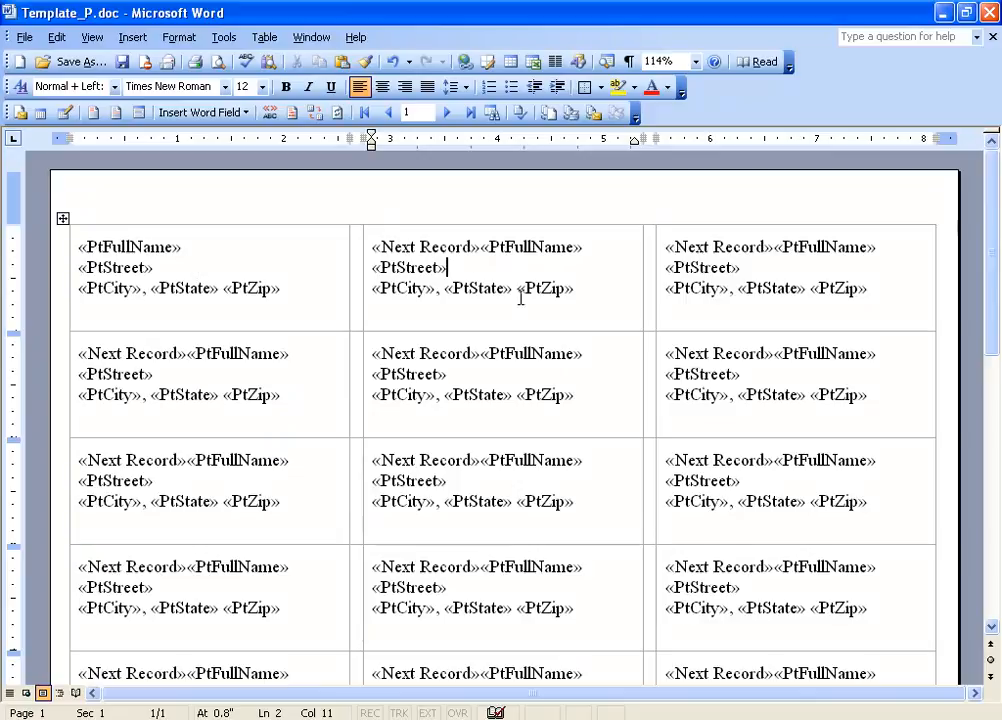
pyautogui.click(415, 247)
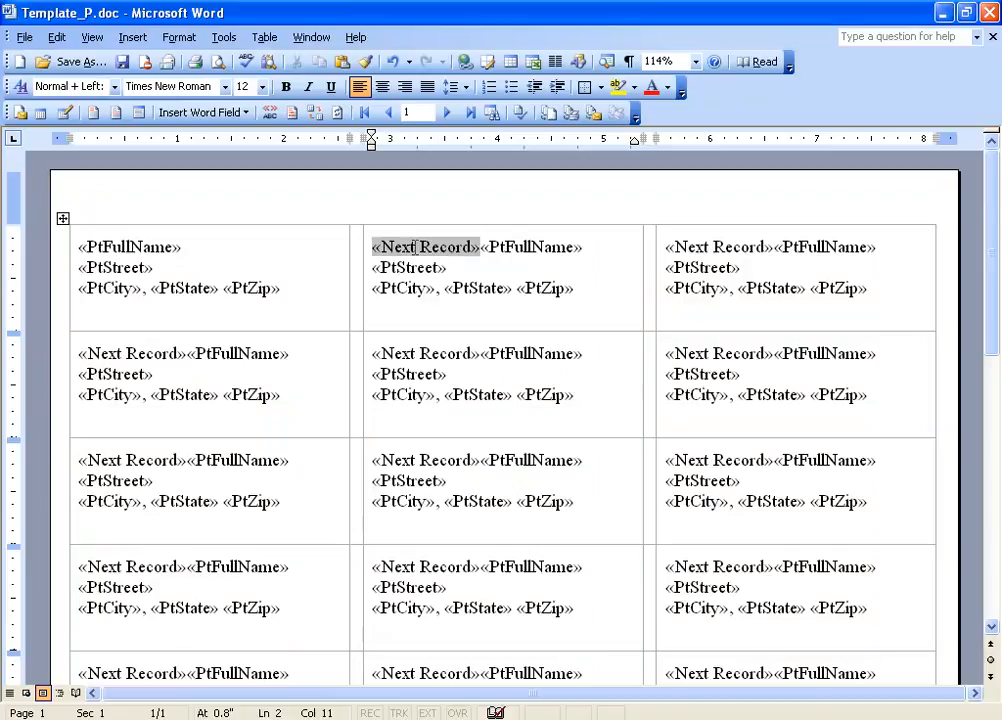
pyautogui.click(482, 248)
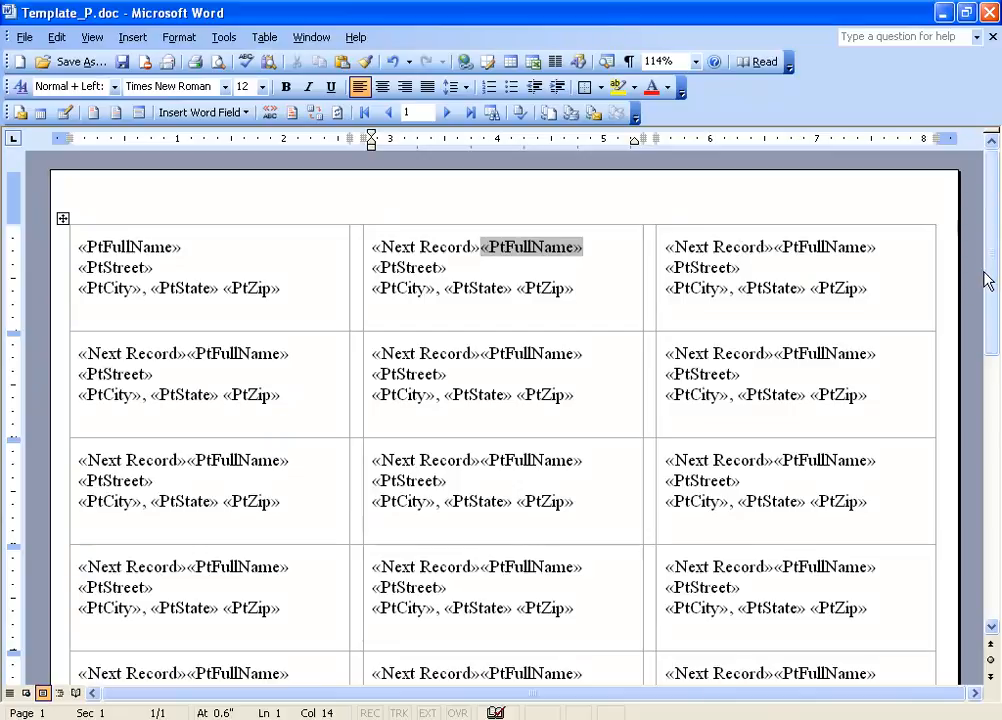
# - Save the template with the name LABELS and description L
pyautogui.click(122, 62)
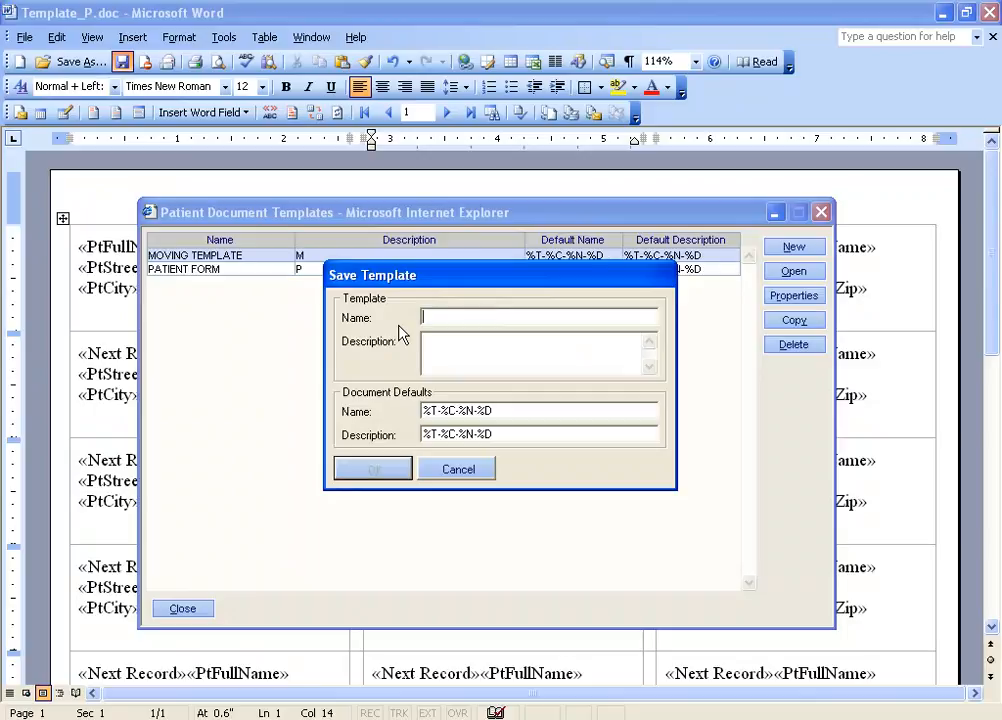
pyautogui.write('LABELS')
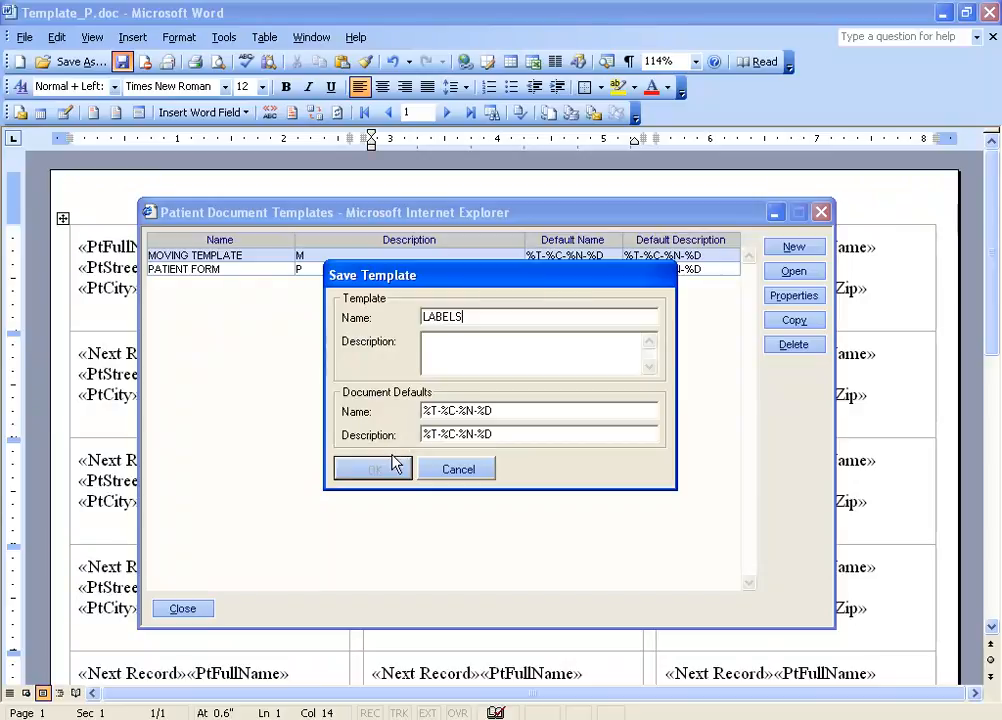
pyautogui.click(439, 340)
pyautogui.write('L')
pyautogui.click(374, 469)
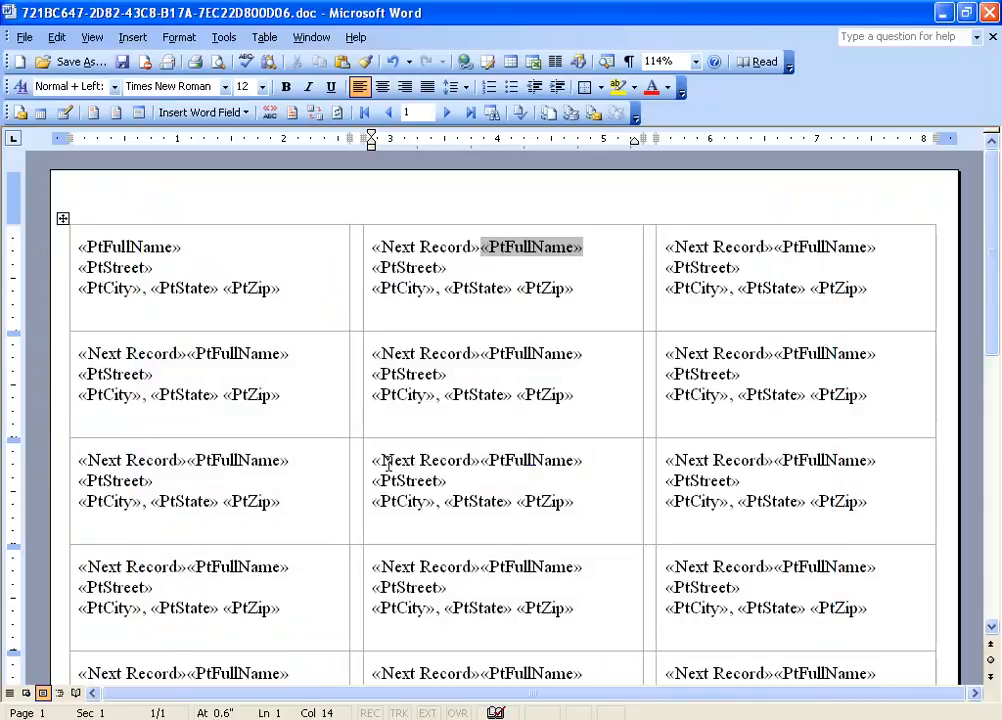
# - Close the label template document without saving changes and close the patient document template list
pyautogui.click(988, 13)
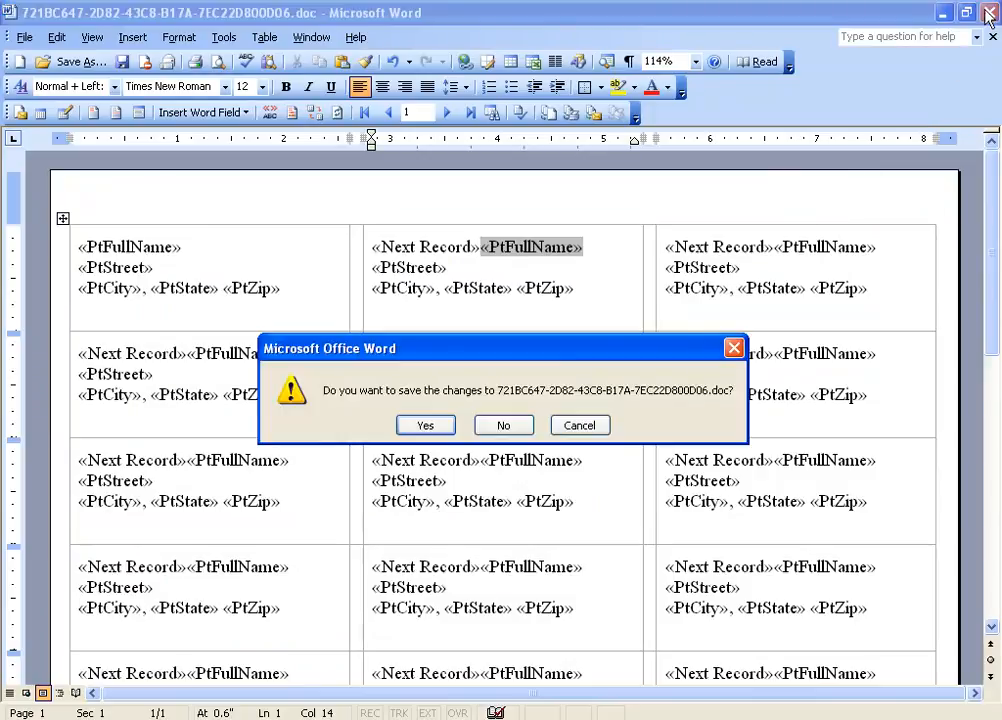
pyautogui.click(503, 425)
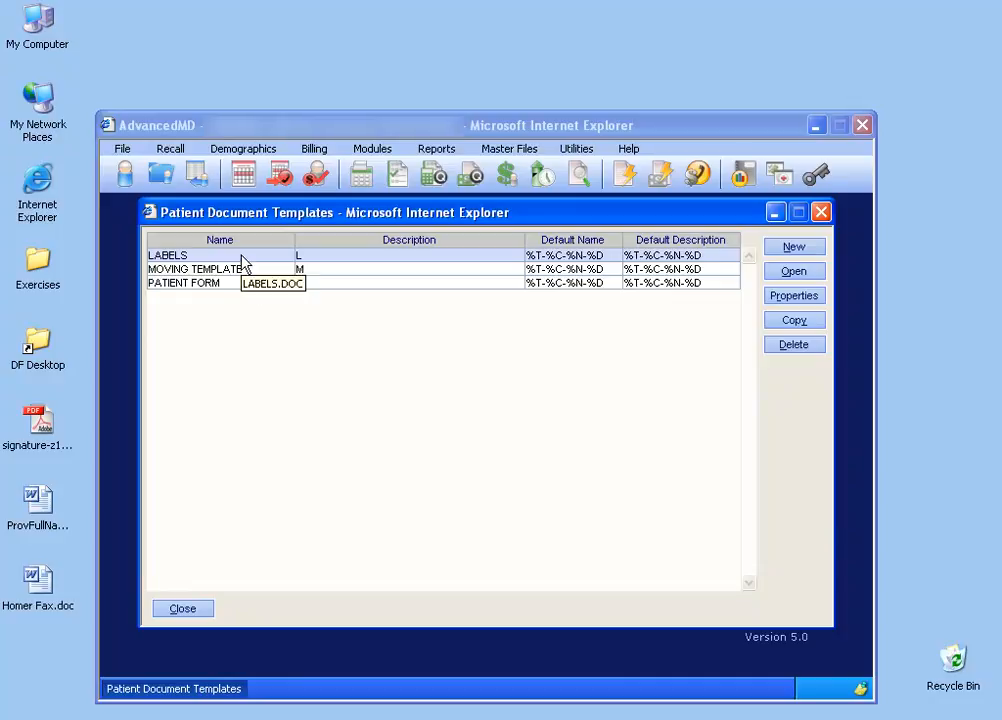
pyautogui.click(191, 610)
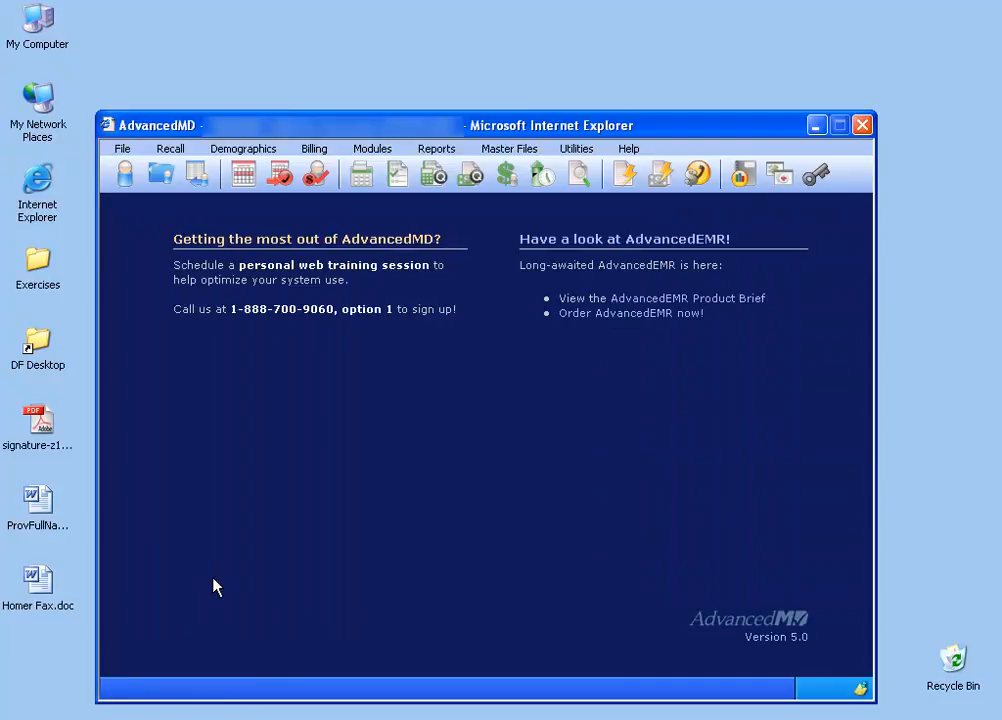
# - Open the Patient Mail Merge report and select LABELS as the merge template
pyautogui.click(436, 149)
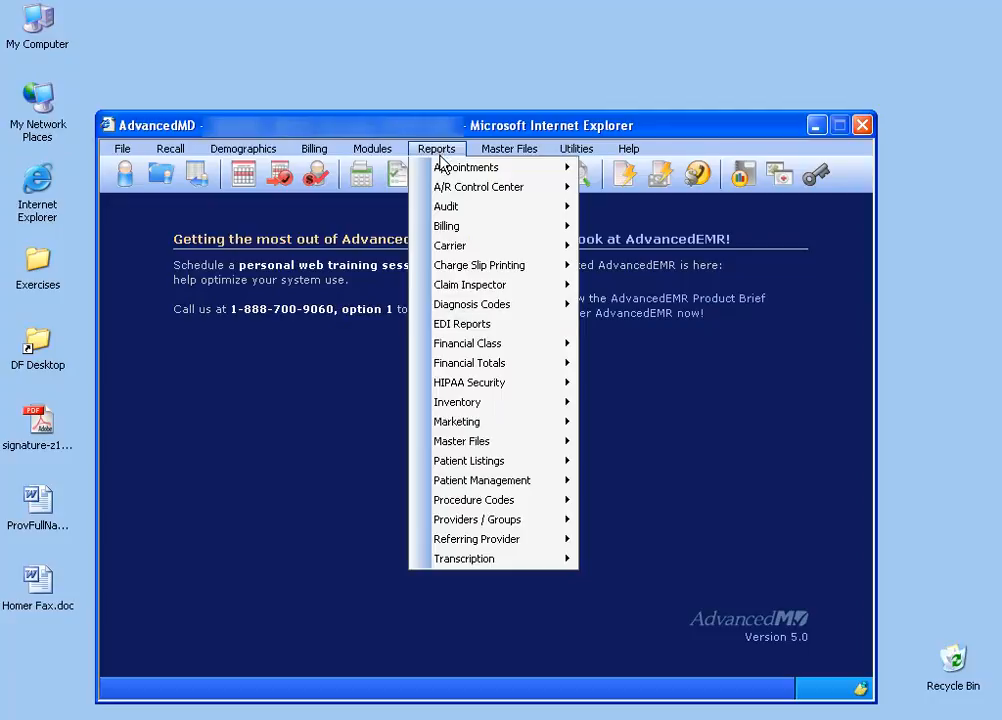
pyautogui.moveTo(481, 471)
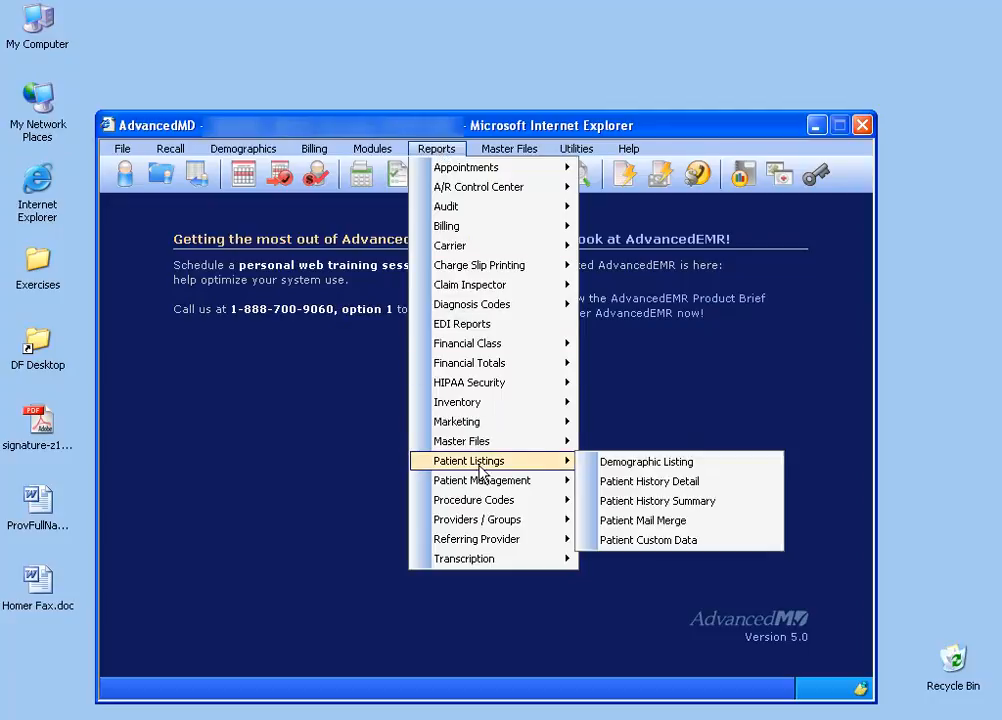
pyautogui.click(633, 521)
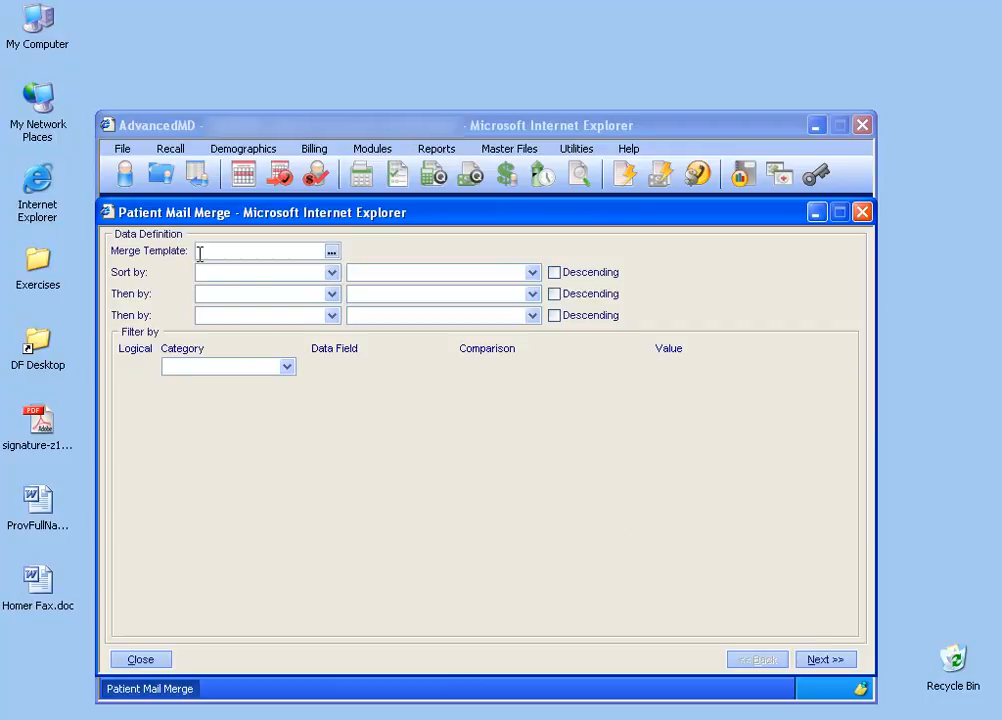
pyautogui.click(330, 256)
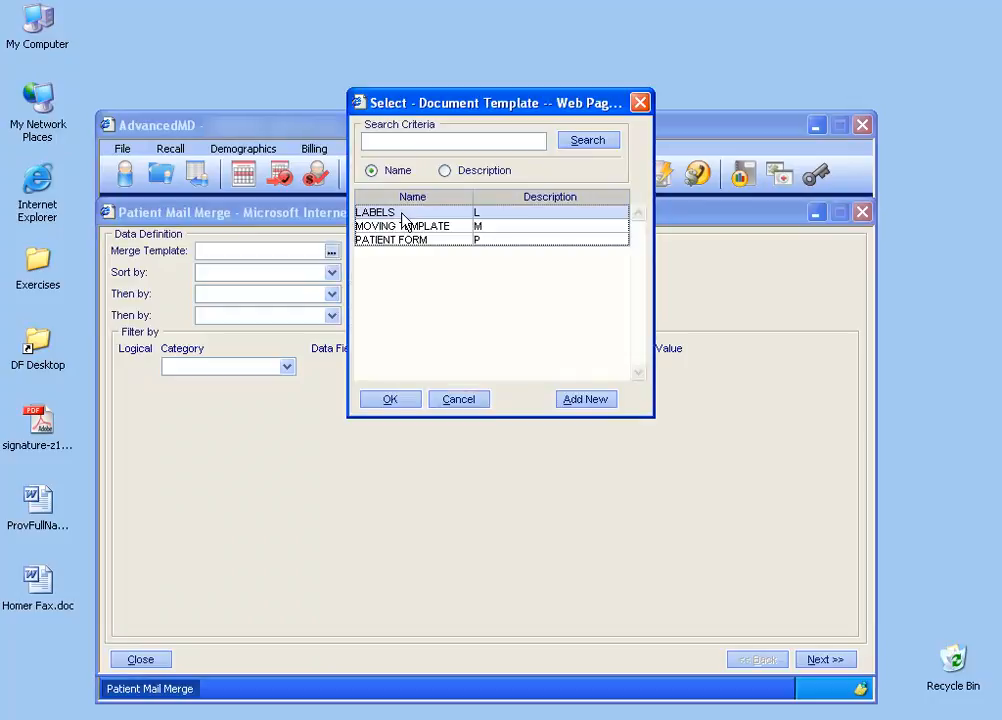
pyautogui.doubleClick(404, 213)
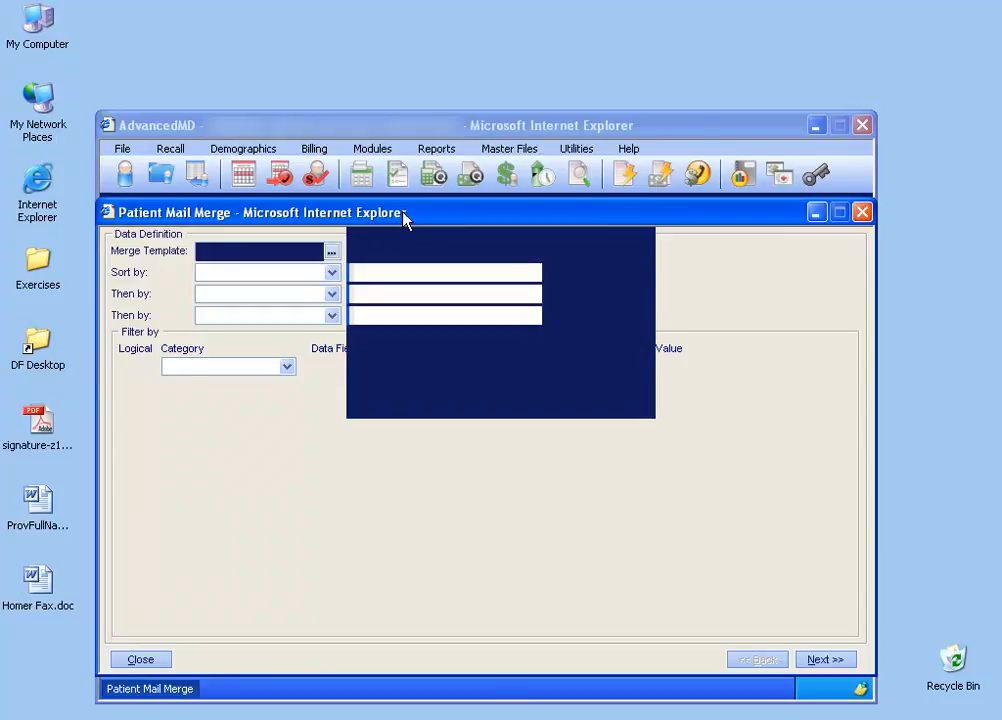
# - Sort the merge by PATIENT LAST NAME in descending order
pyautogui.click(332, 272)
pyautogui.click(320, 300)
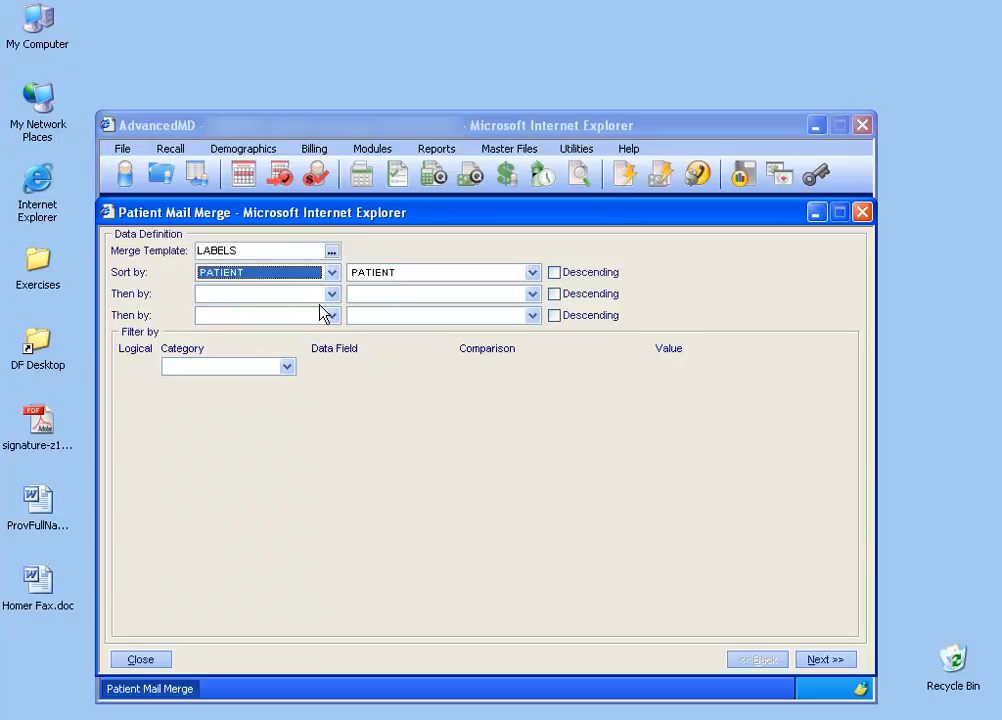
pyautogui.click(532, 272)
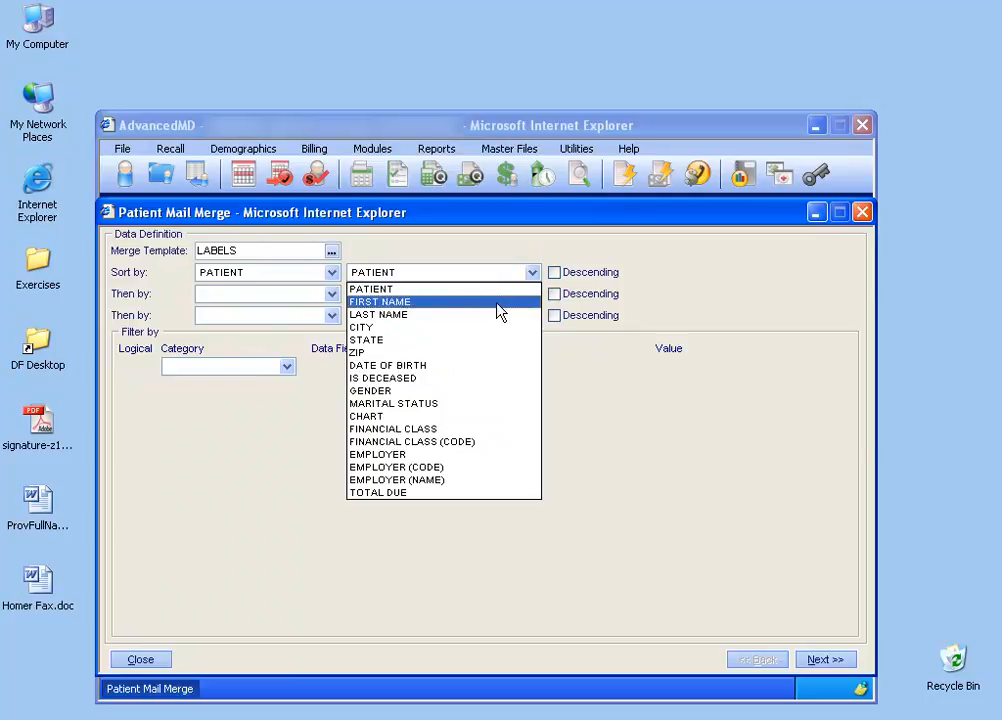
pyautogui.click(496, 315)
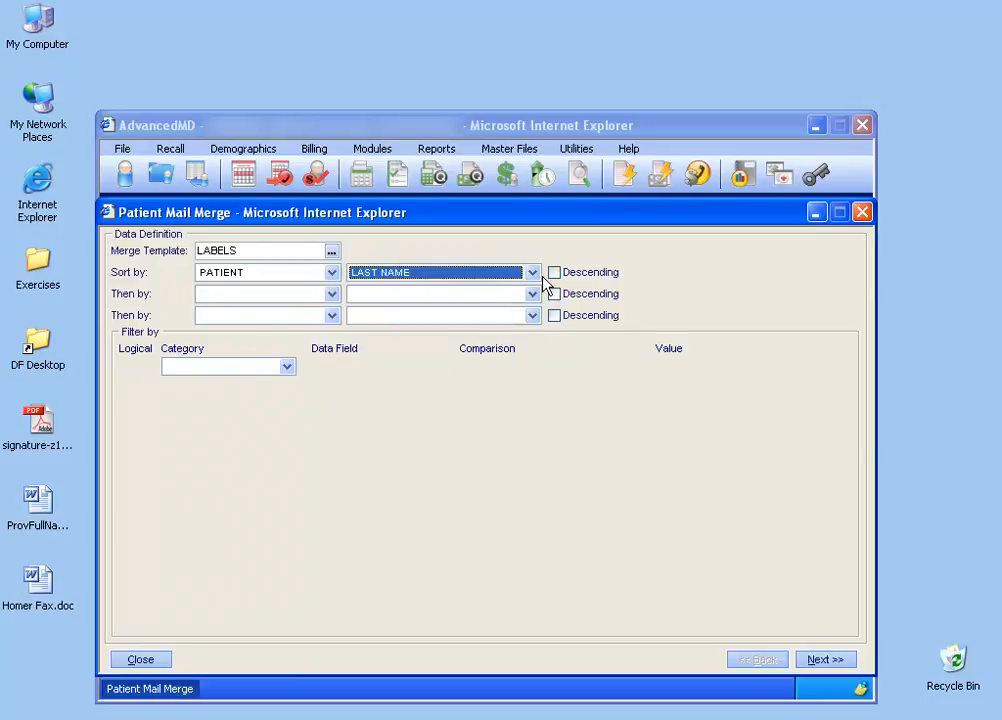
pyautogui.click(554, 273)
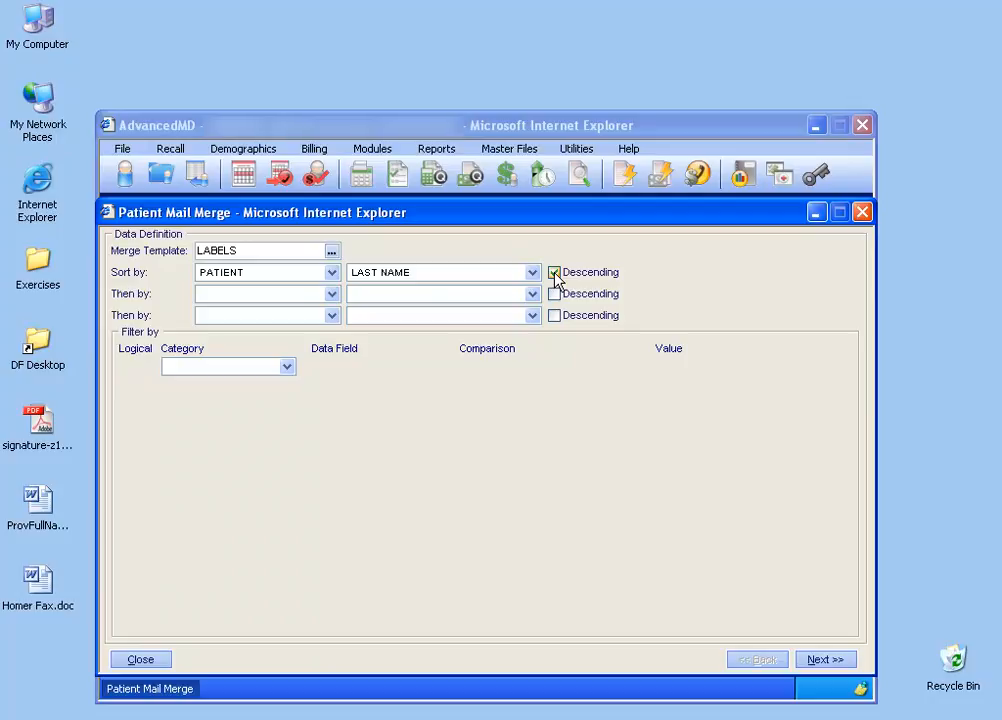
# - Try adding a PATIENT filter where STATE IS UTAH, then clear the filter
pyautogui.click(288, 367)
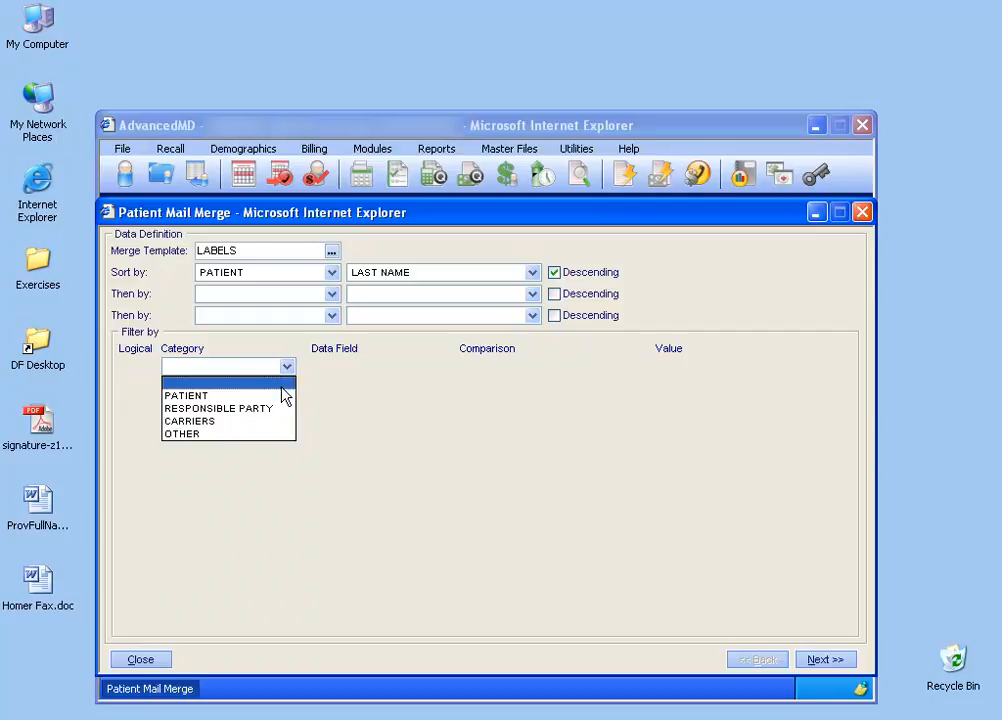
pyautogui.click(284, 396)
pyautogui.click(462, 366)
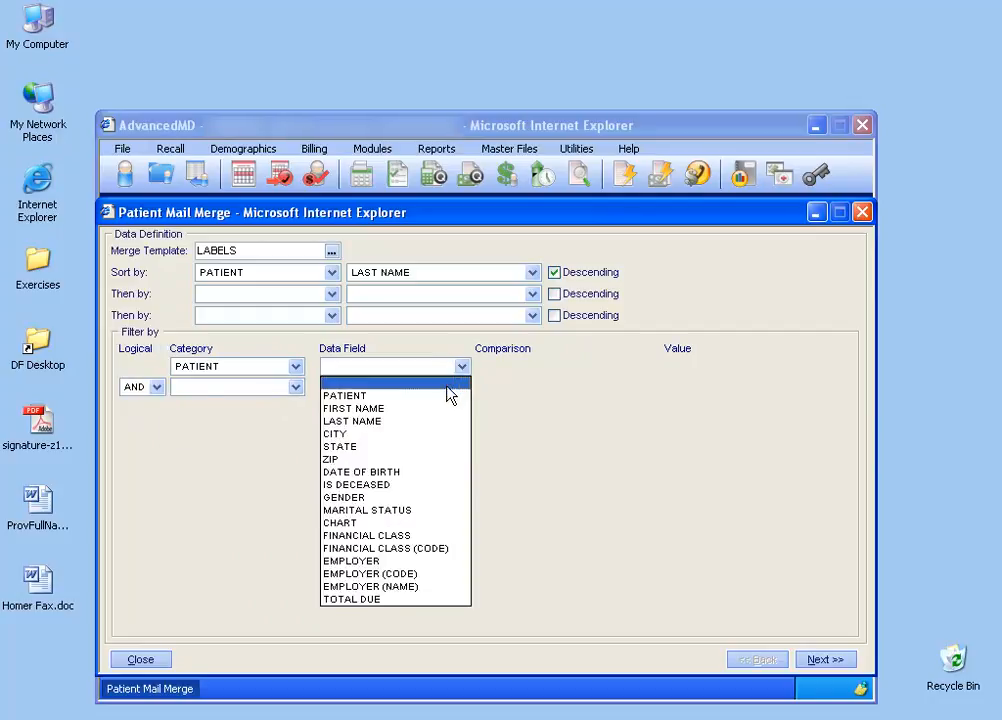
pyautogui.click(425, 446)
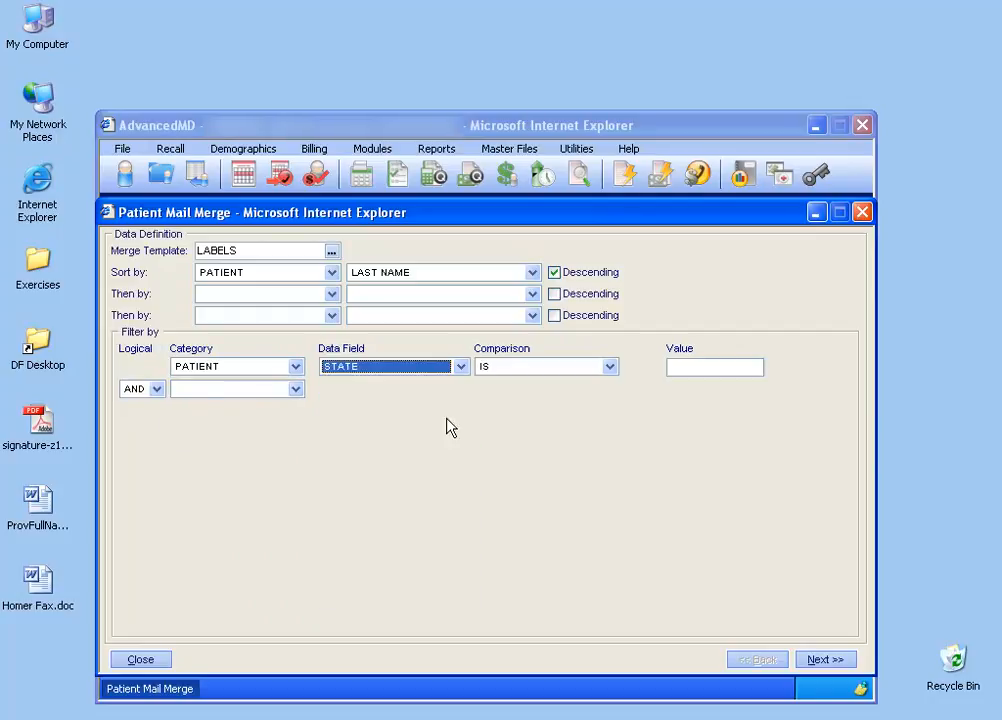
pyautogui.click(688, 368)
pyautogui.write('UTAH')
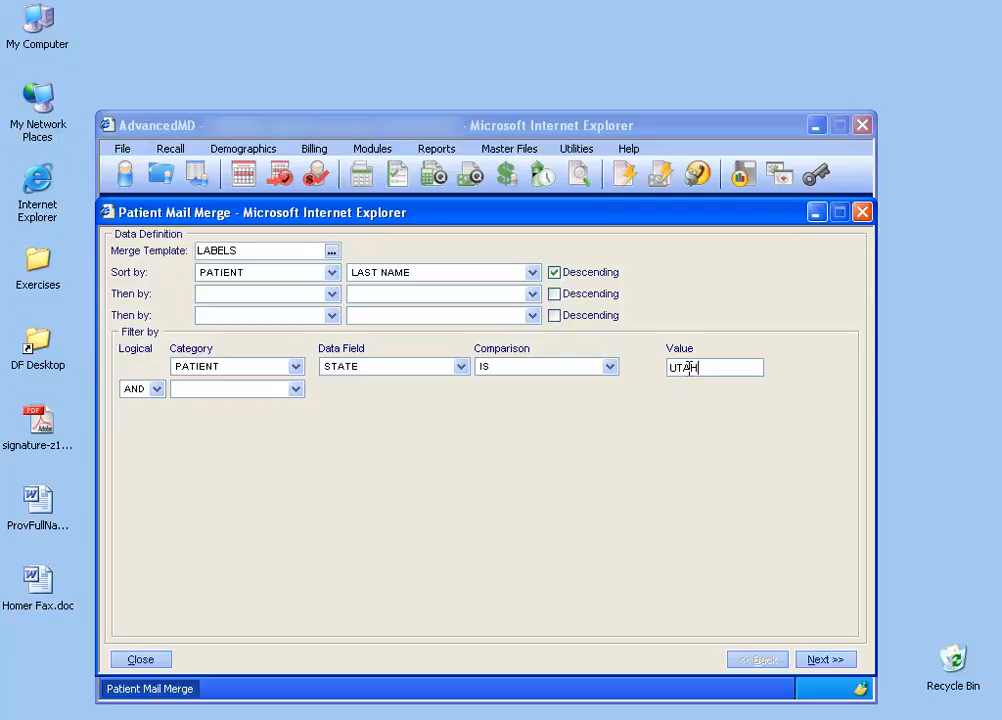
pyautogui.click(295, 367)
pyautogui.click(293, 385)
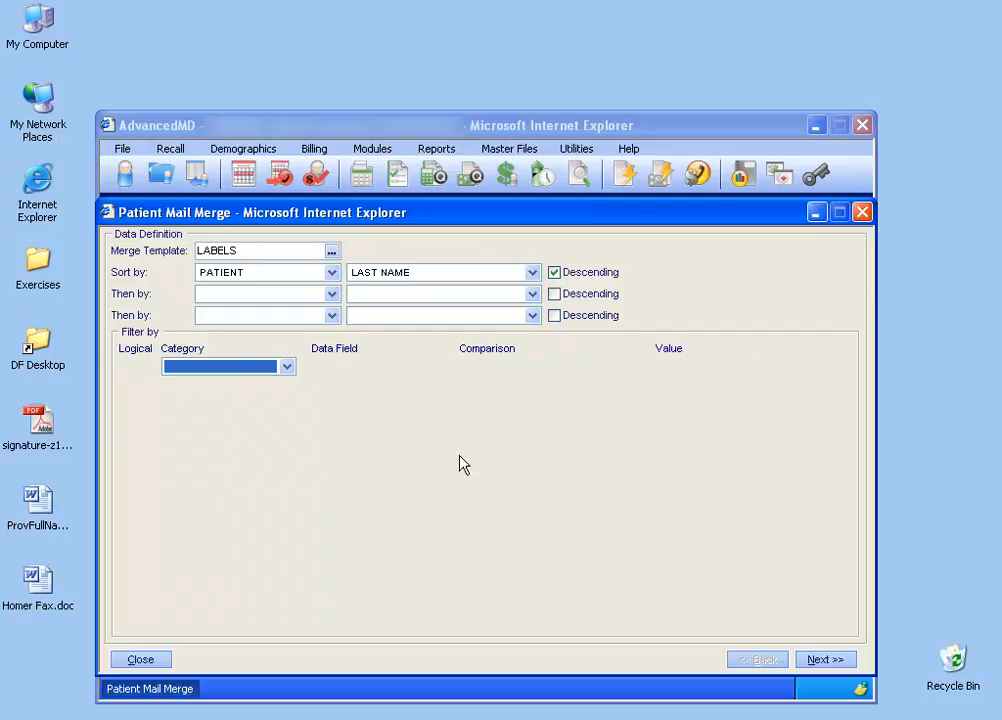
# - Preview the merge dataset and finish the mail merge to generate the labels document
pyautogui.click(825, 660)
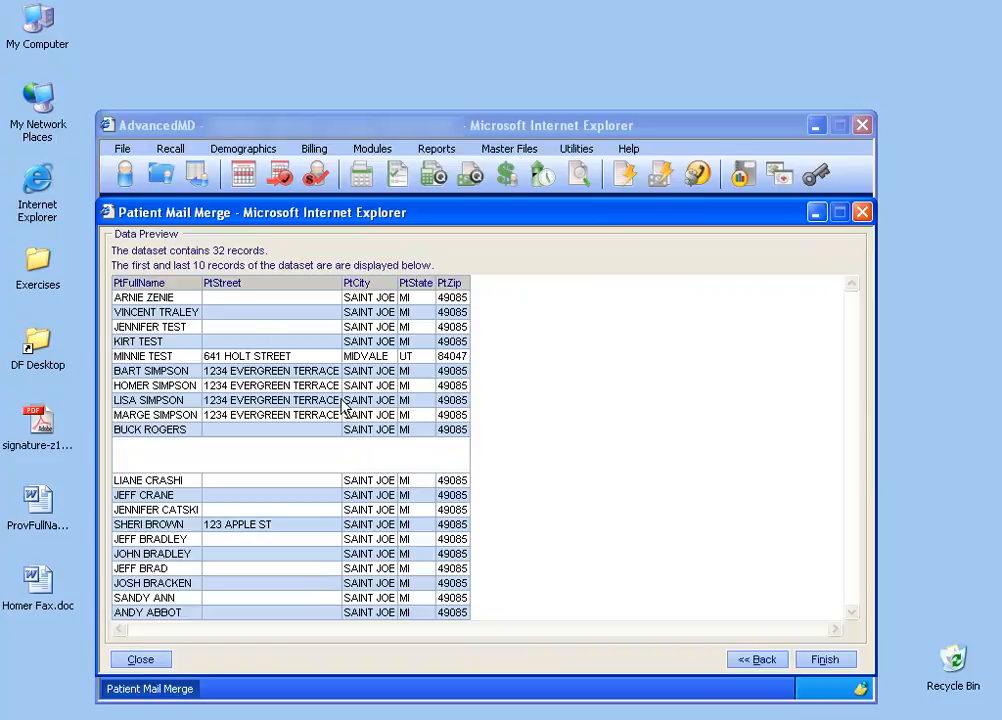
pyautogui.click(757, 659)
pyautogui.click(286, 367)
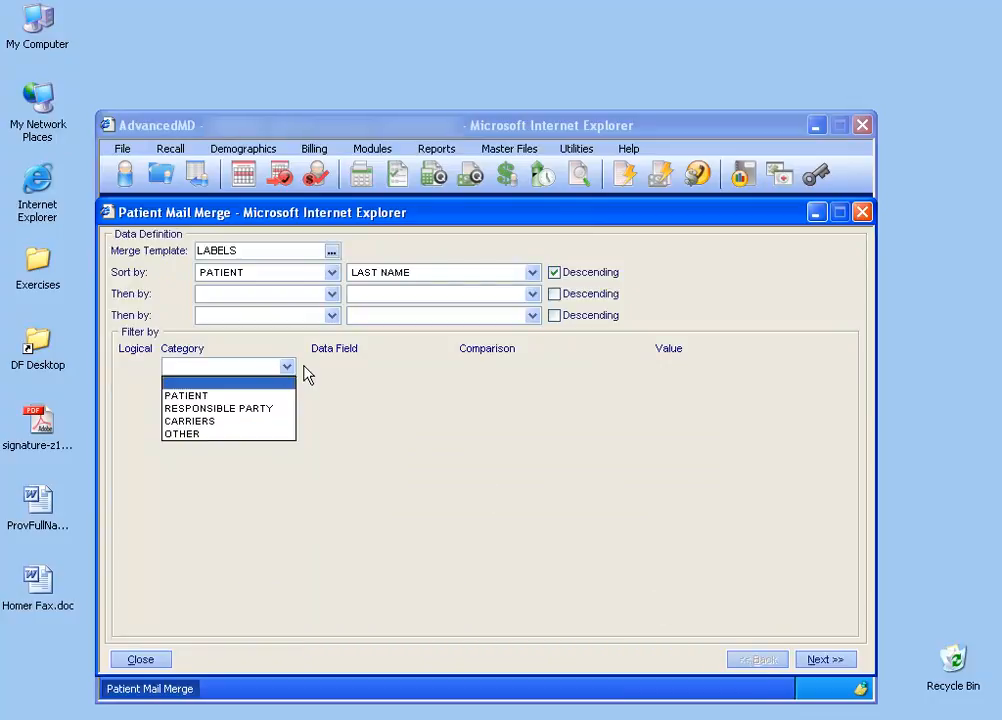
pyautogui.click(305, 364)
pyautogui.click(322, 372)
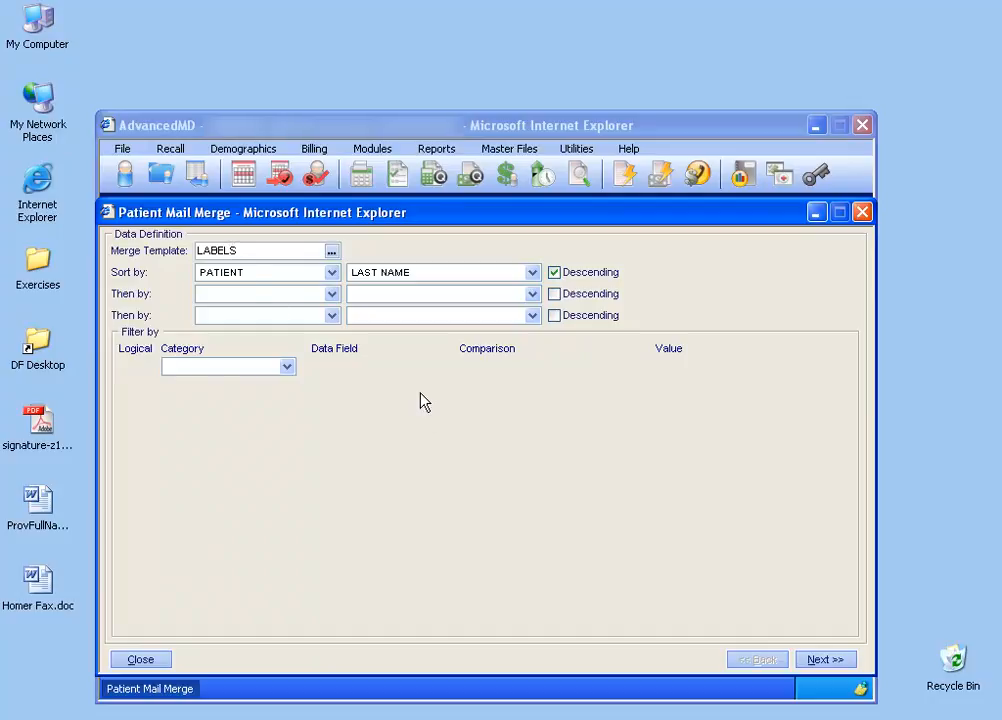
pyautogui.click(822, 659)
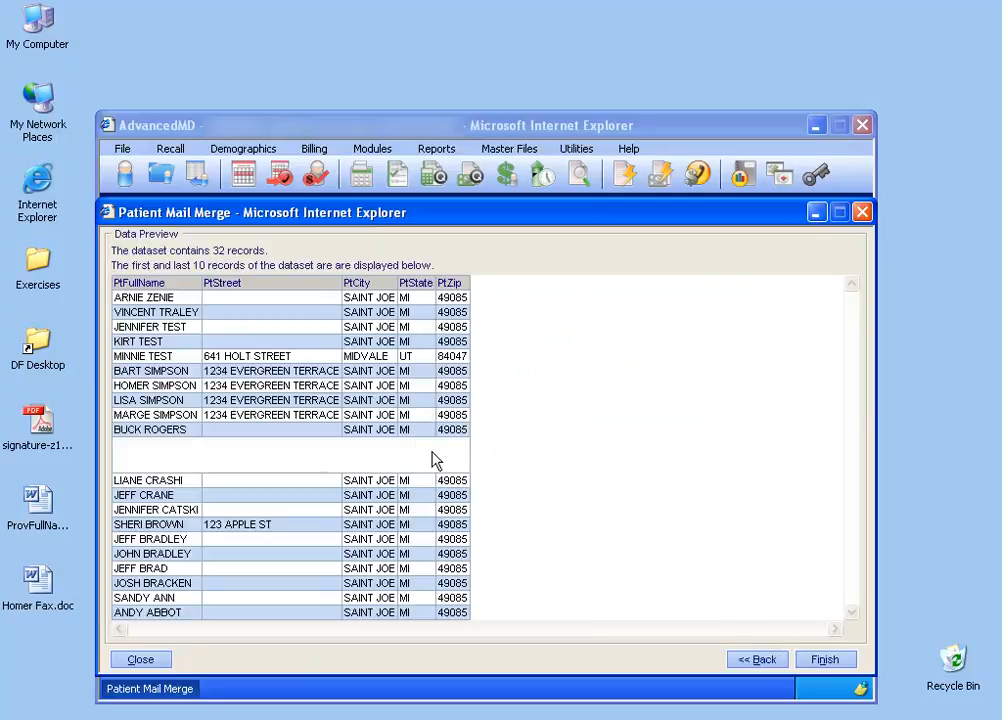
pyautogui.click(825, 659)
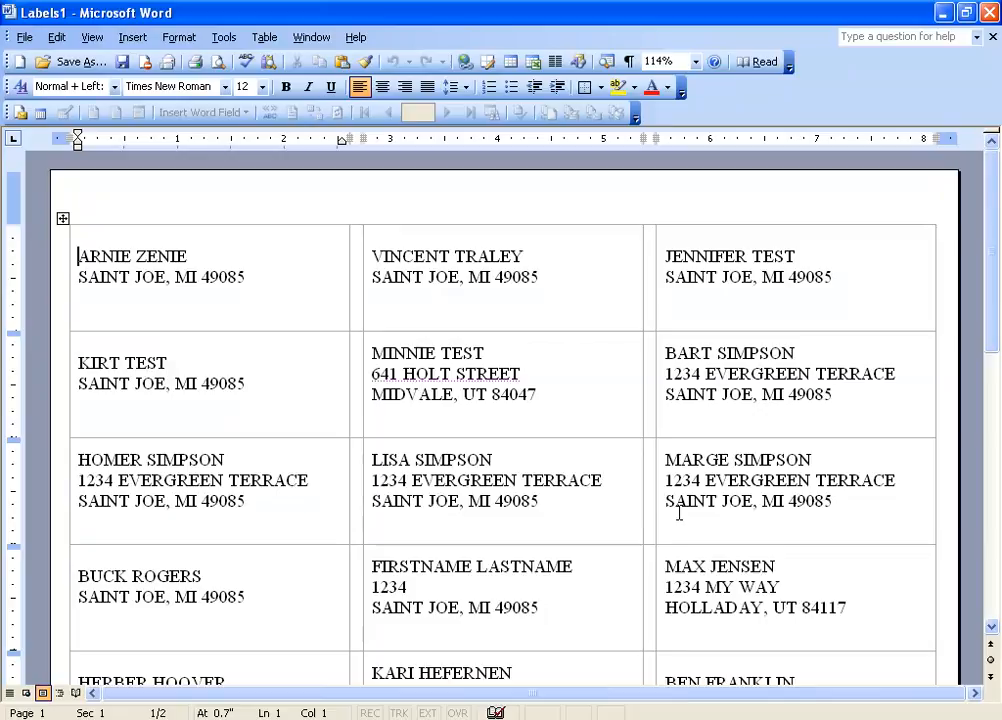
# - Shift the label table's left border slightly right and increase the top margin slightly
pyautogui.moveTo(991, 331); pyautogui.dragTo(988, 190)
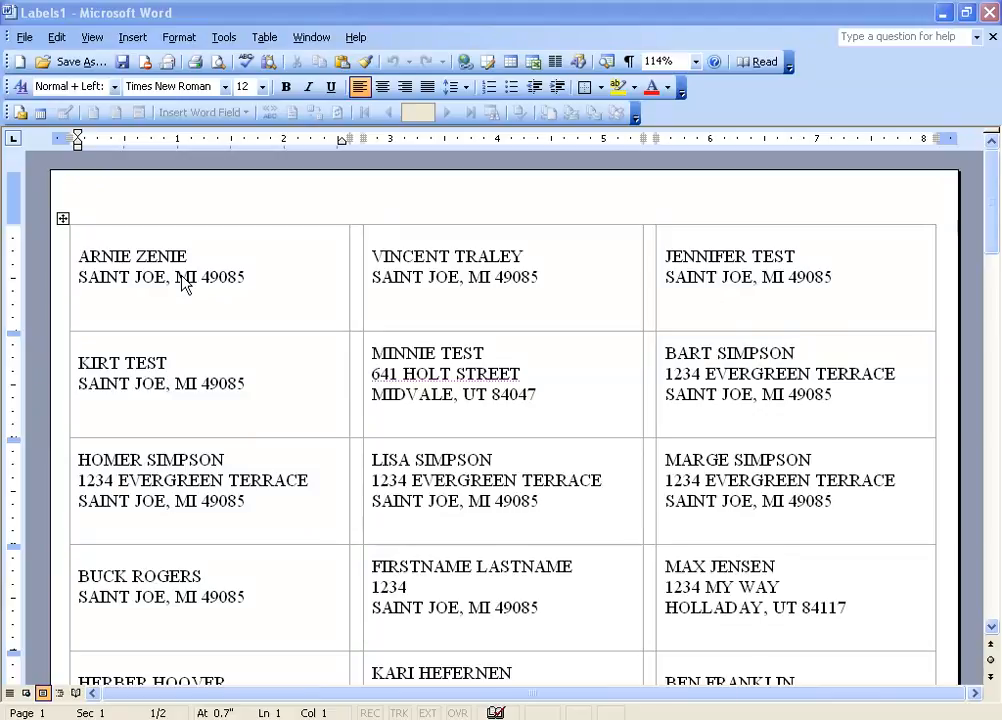
pyautogui.click(92, 275)
pyautogui.click(69, 277)
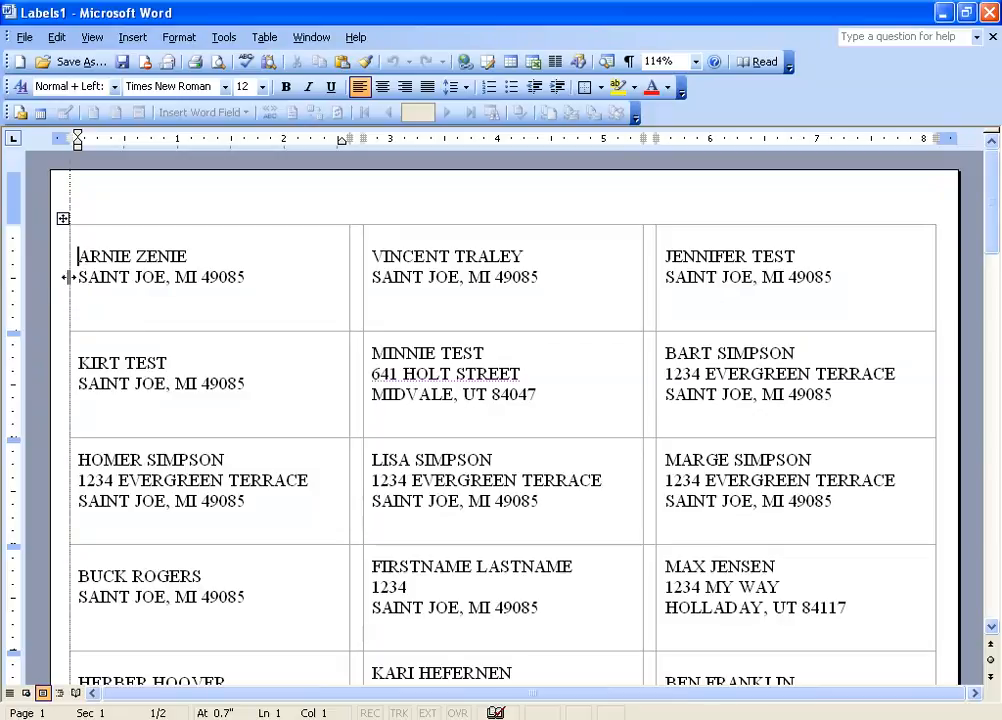
pyautogui.moveTo(69, 277); pyautogui.dragTo(78, 277)
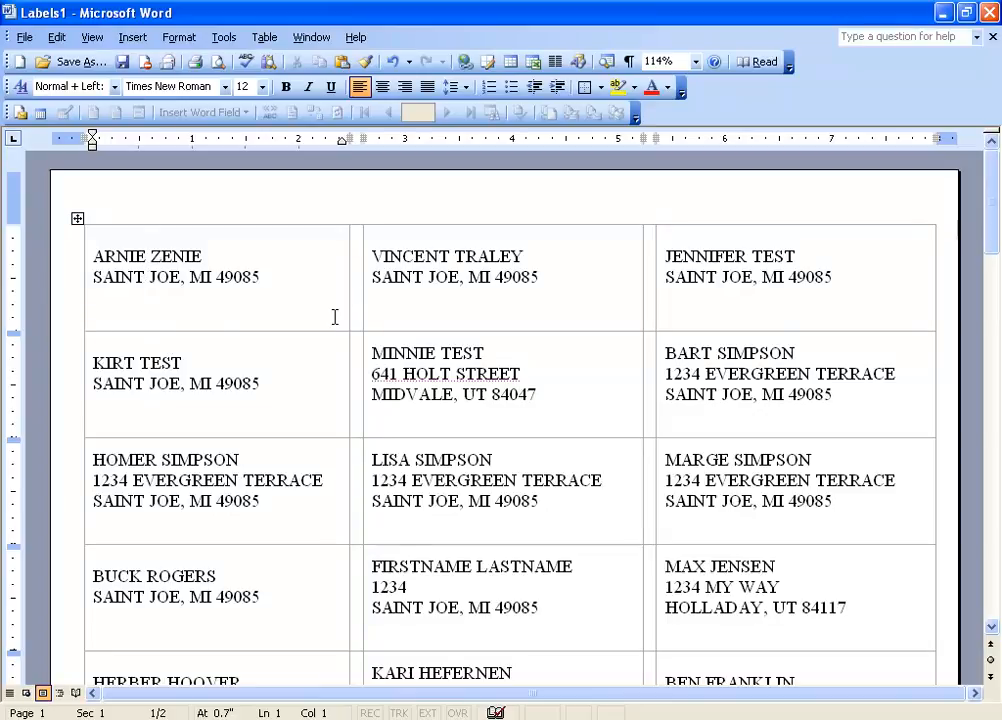
pyautogui.press('End')
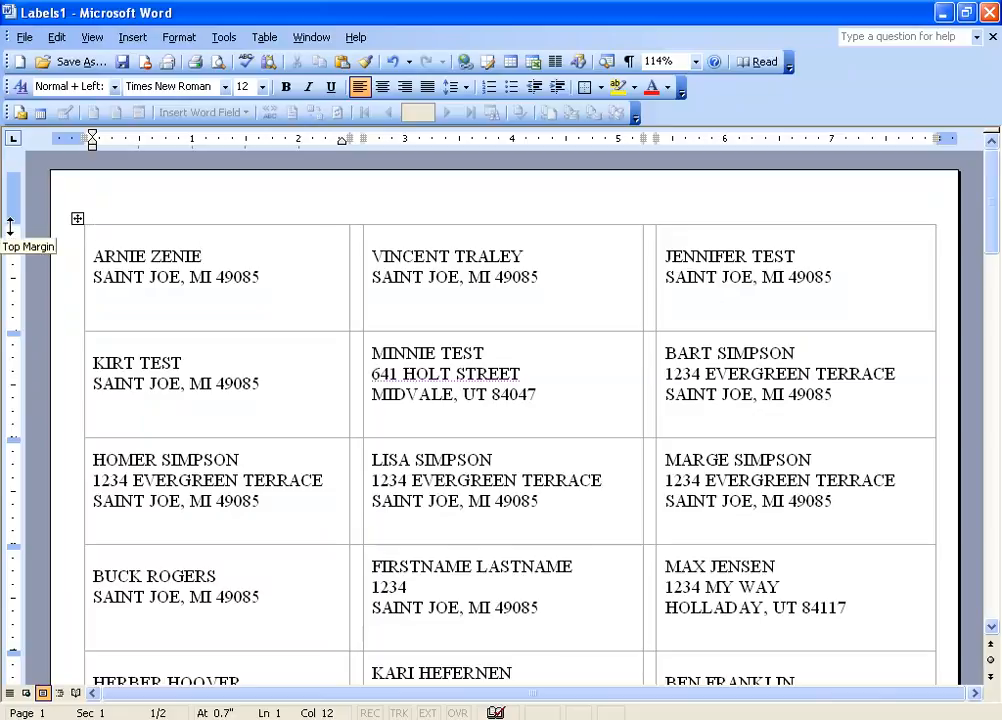
pyautogui.moveTo(10, 227); pyautogui.dragTo(10, 239)
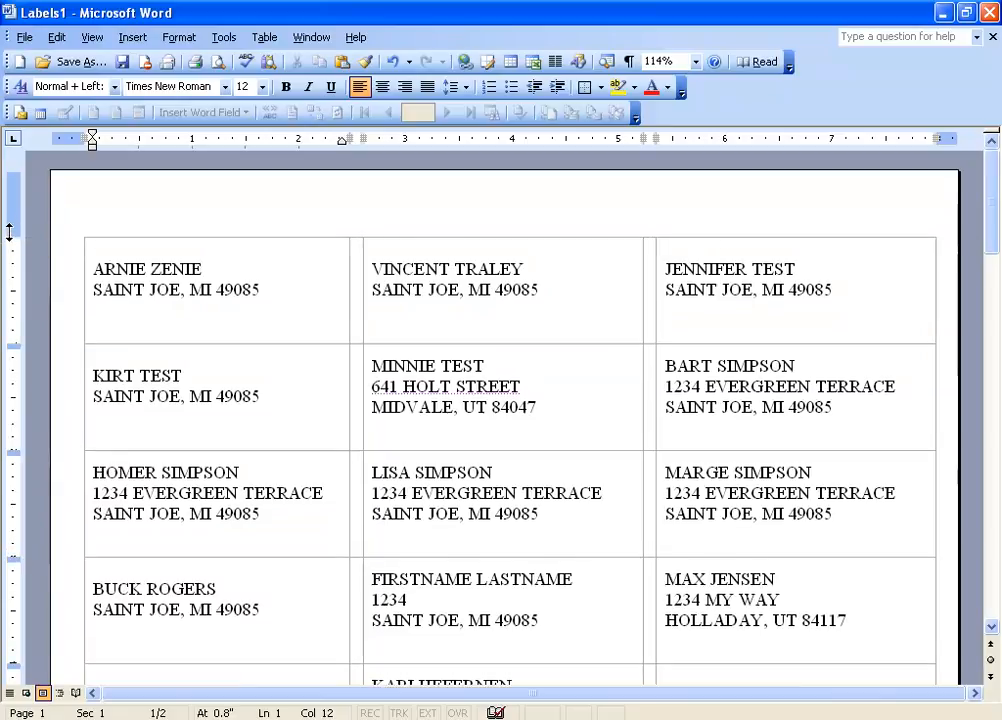